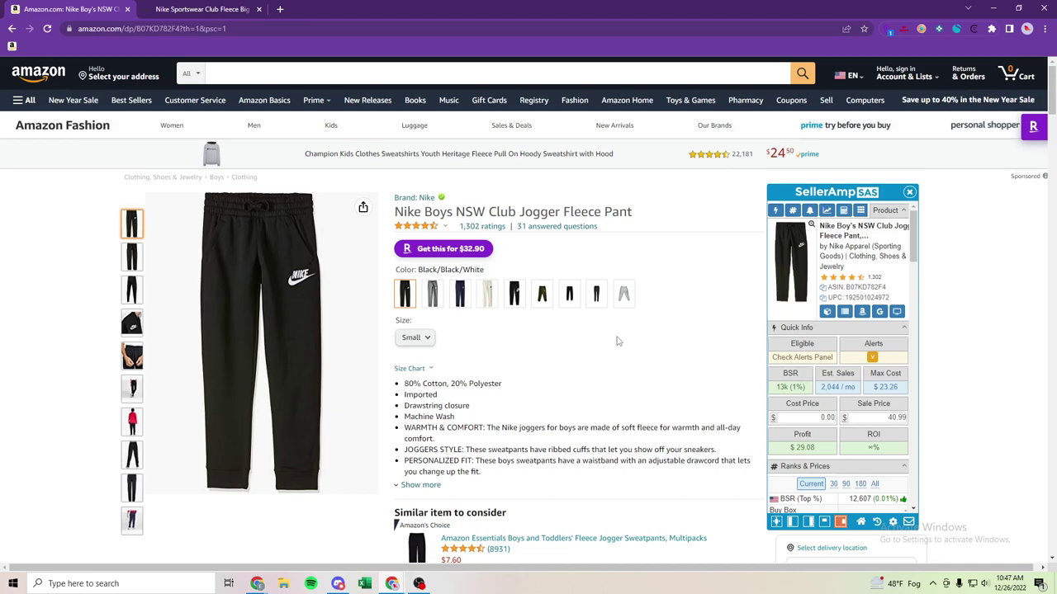
- Review the joggers' full-year Keepa price history, then return the chart range to 3 Months
{"action": "scroll", "coordinate": [617, 341], "scroll_direction": "down", "scroll_amount": 3}
{"action": "scroll", "coordinate": [653, 337], "scroll_direction": "down", "scroll_amount": 1}
{"action": "scroll", "coordinate": [686, 342], "scroll_direction": "down", "scroll_amount": 1}
{"action": "scroll", "coordinate": [707, 393], "scroll_direction": "down", "scroll_amount": 1}
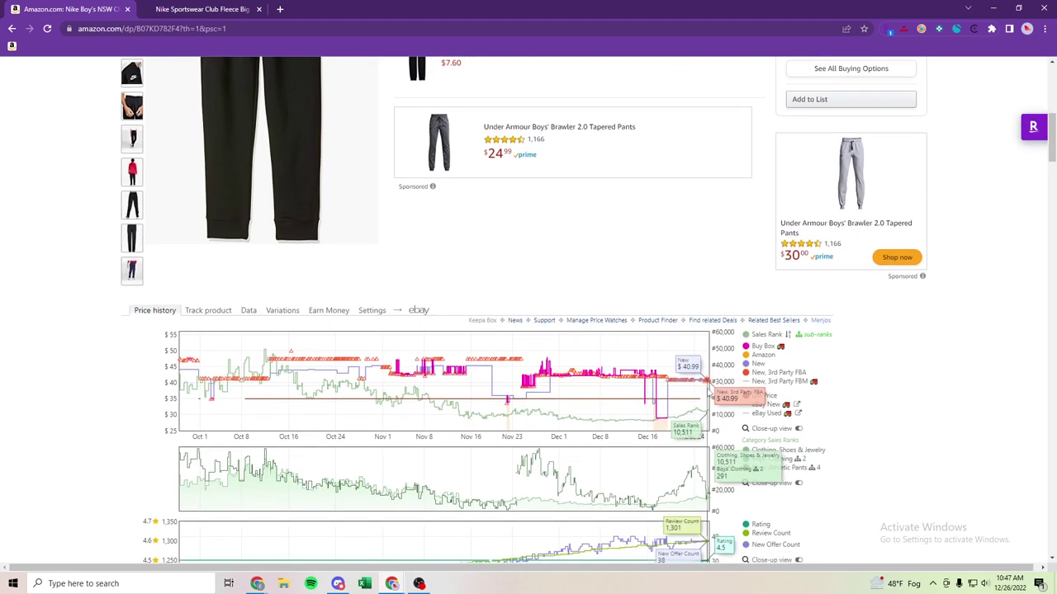
{"action": "scroll", "coordinate": [708, 392], "scroll_direction": "down", "scroll_amount": 1}
{"action": "scroll", "coordinate": [724, 417], "scroll_direction": "down", "scroll_amount": 1}
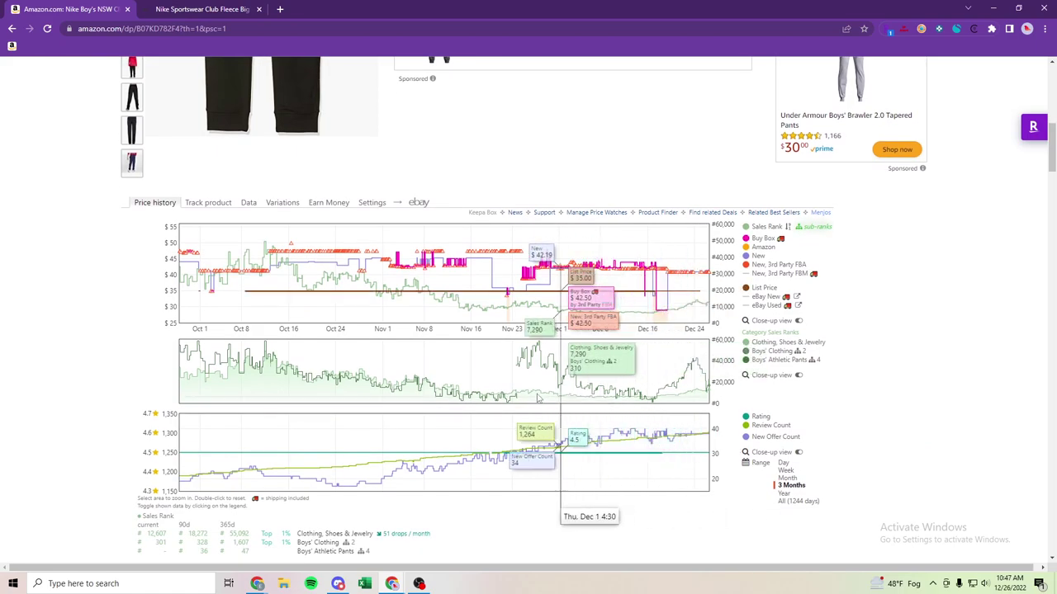
{"action": "left_click", "coordinate": [783, 493]}
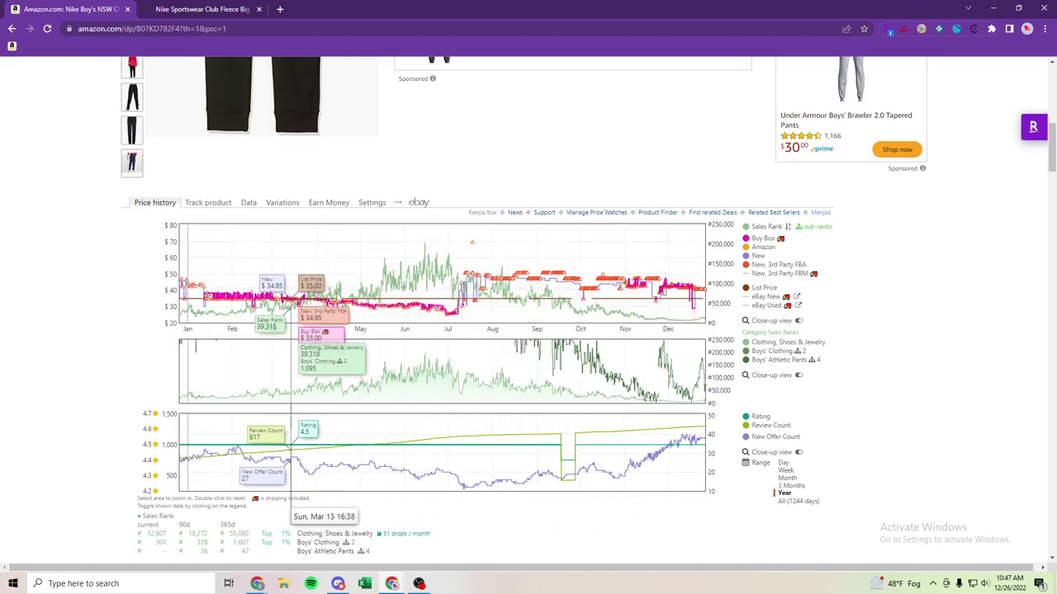
{"action": "left_click", "coordinate": [790, 486]}
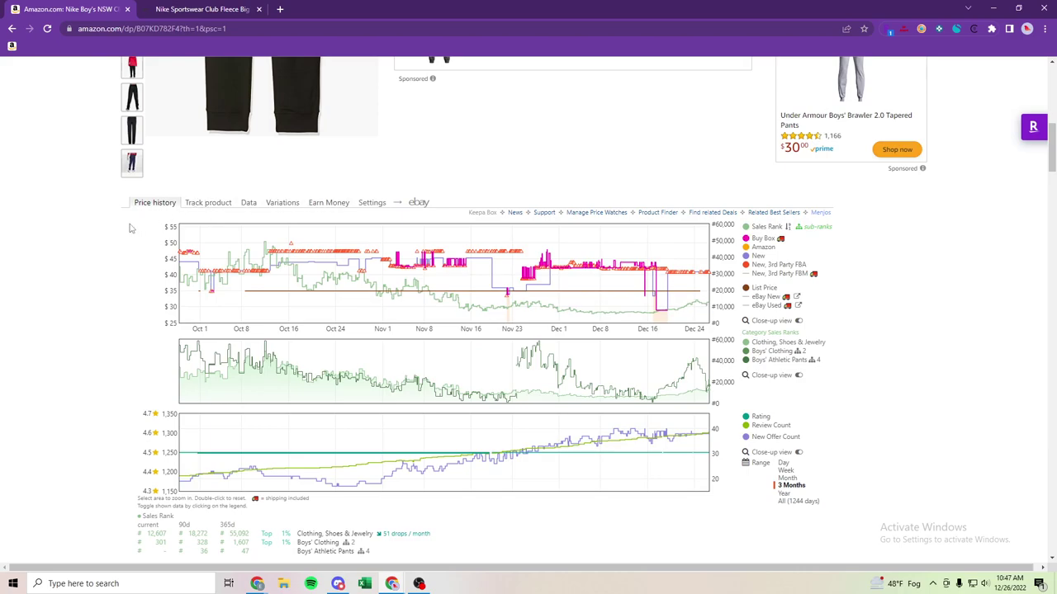
- Open Keepa's Variations tab and browse the jogger variation rows
{"action": "left_click", "coordinate": [286, 202]}
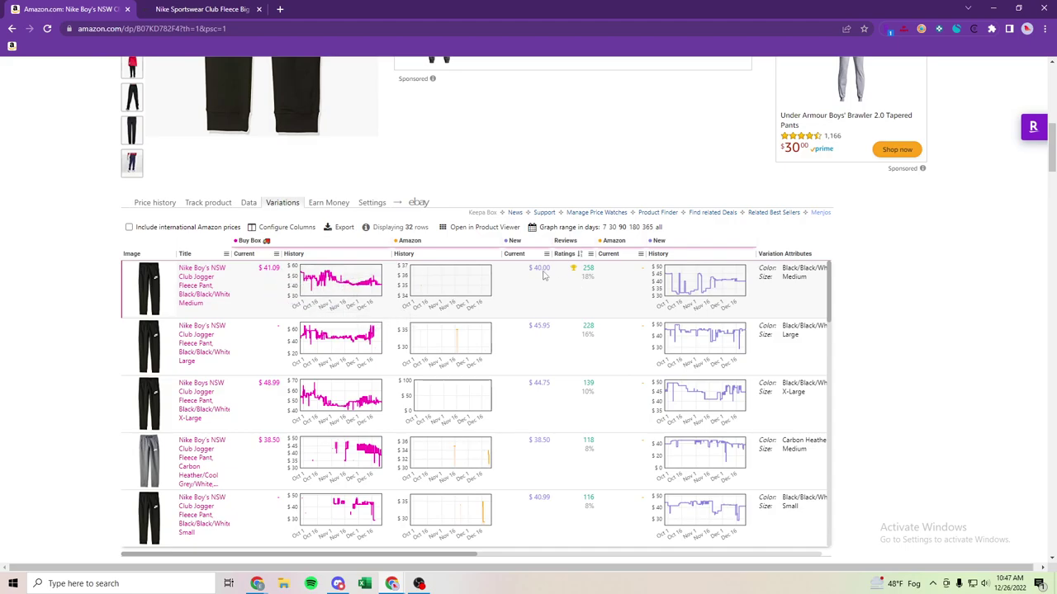
{"action": "scroll", "coordinate": [543, 281], "scroll_direction": "down", "scroll_amount": 2}
{"action": "scroll", "coordinate": [541, 314], "scroll_direction": "down", "scroll_amount": 2}
{"action": "scroll", "coordinate": [535, 358], "scroll_direction": "down", "scroll_amount": 1}
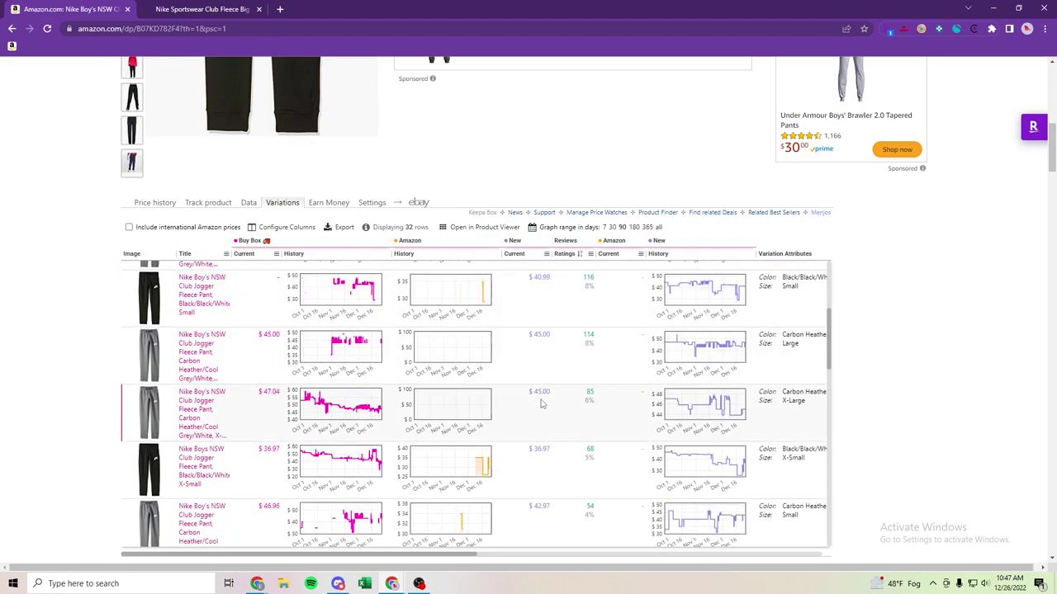
{"action": "scroll", "coordinate": [544, 402], "scroll_direction": "down", "scroll_amount": 2}
{"action": "scroll", "coordinate": [528, 408], "scroll_direction": "up", "scroll_amount": 2}
{"action": "scroll", "coordinate": [474, 412], "scroll_direction": "up", "scroll_amount": 2}
{"action": "scroll", "coordinate": [474, 413], "scroll_direction": "up", "scroll_amount": 2}
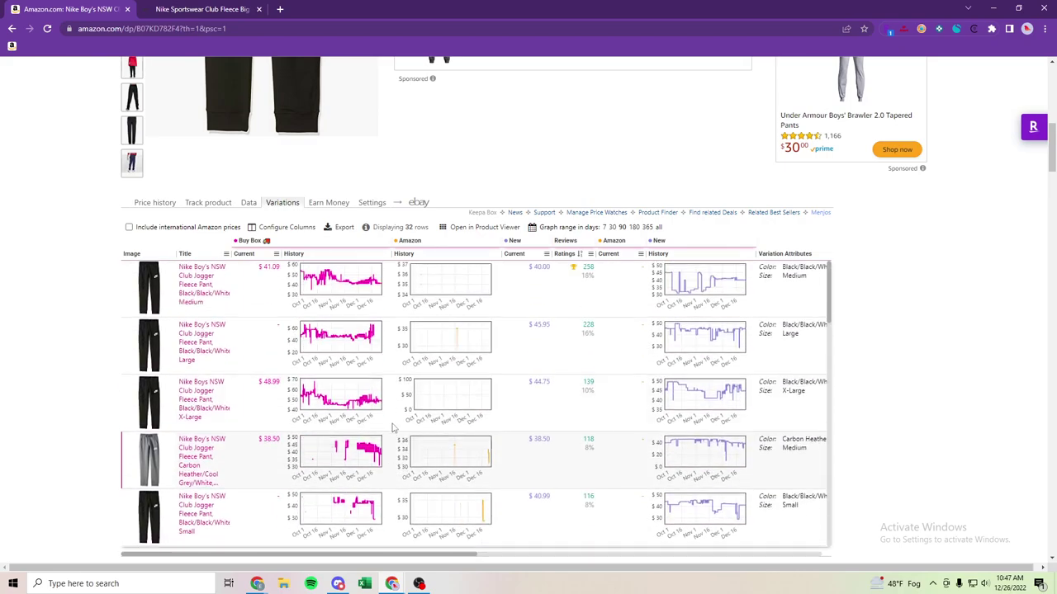
{"action": "scroll", "coordinate": [476, 380], "scroll_direction": "up", "scroll_amount": 3}
{"action": "scroll", "coordinate": [476, 366], "scroll_direction": "down", "scroll_amount": 2}
{"action": "scroll", "coordinate": [528, 330], "scroll_direction": "down", "scroll_amount": 1}
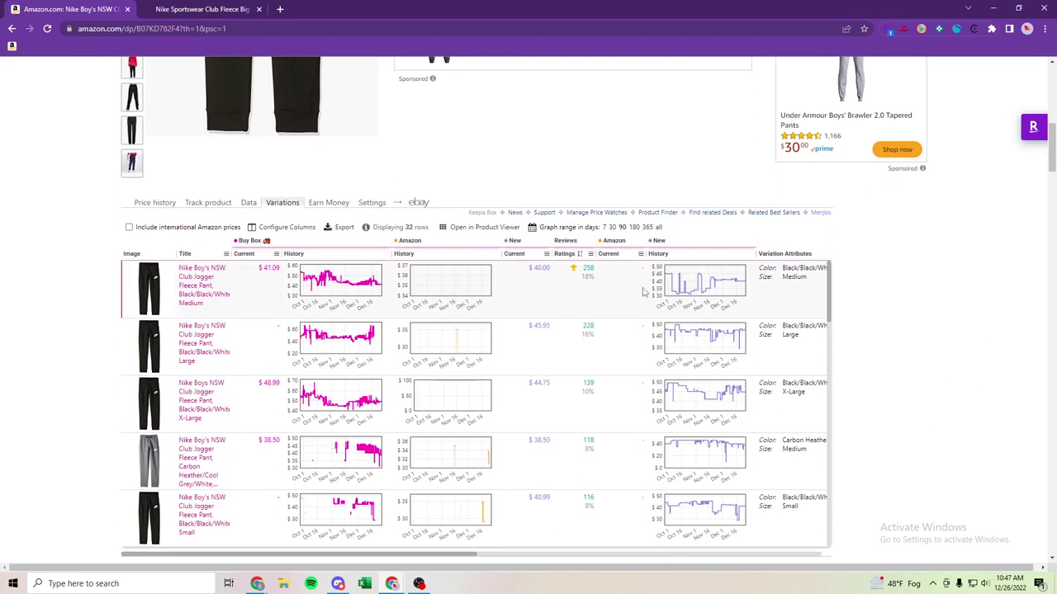
- Sort the 32 variations by Ratings, most-rated first, and scroll through the list
{"action": "left_click", "coordinate": [578, 254]}
{"action": "scroll", "coordinate": [602, 430], "scroll_direction": "down", "scroll_amount": 2}
{"action": "scroll", "coordinate": [620, 405], "scroll_direction": "down", "scroll_amount": 2}
{"action": "scroll", "coordinate": [620, 397], "scroll_direction": "down", "scroll_amount": 2}
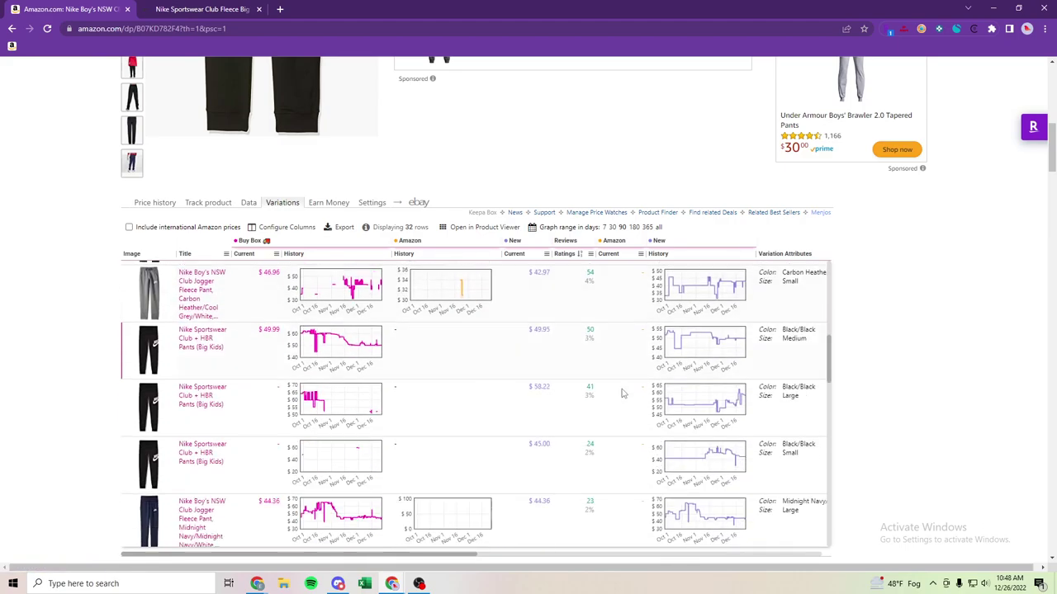
{"action": "scroll", "coordinate": [622, 395], "scroll_direction": "down", "scroll_amount": 2}
{"action": "scroll", "coordinate": [623, 394], "scroll_direction": "down", "scroll_amount": 2}
{"action": "scroll", "coordinate": [624, 392], "scroll_direction": "down", "scroll_amount": 2}
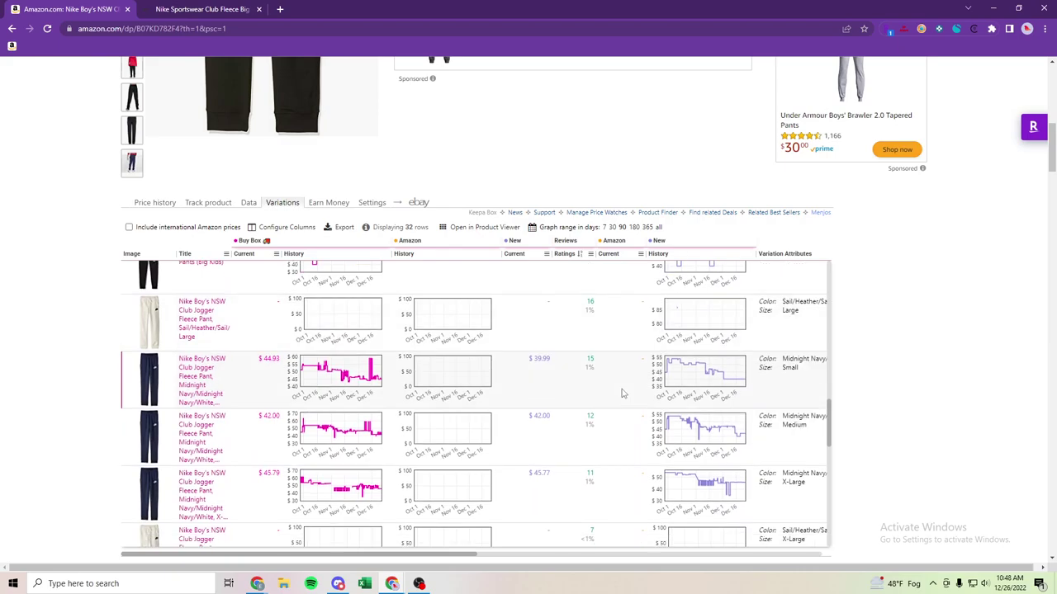
{"action": "scroll", "coordinate": [624, 390], "scroll_direction": "down", "scroll_amount": 2}
{"action": "scroll", "coordinate": [623, 388], "scroll_direction": "down", "scroll_amount": 2}
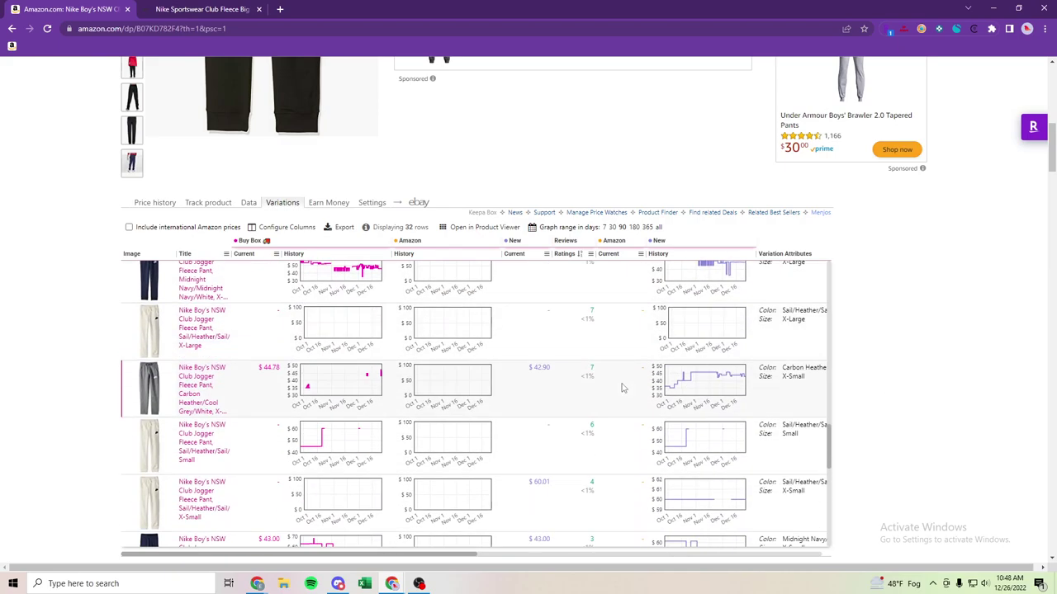
{"action": "scroll", "coordinate": [623, 388], "scroll_direction": "down", "scroll_amount": 3}
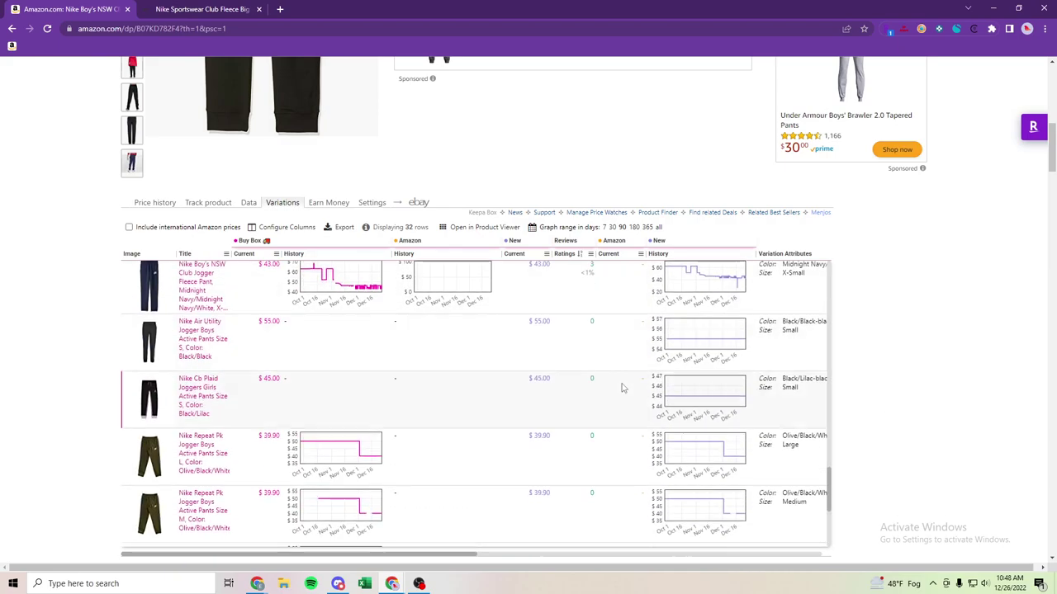
{"action": "scroll", "coordinate": [623, 388], "scroll_direction": "up", "scroll_amount": 2}
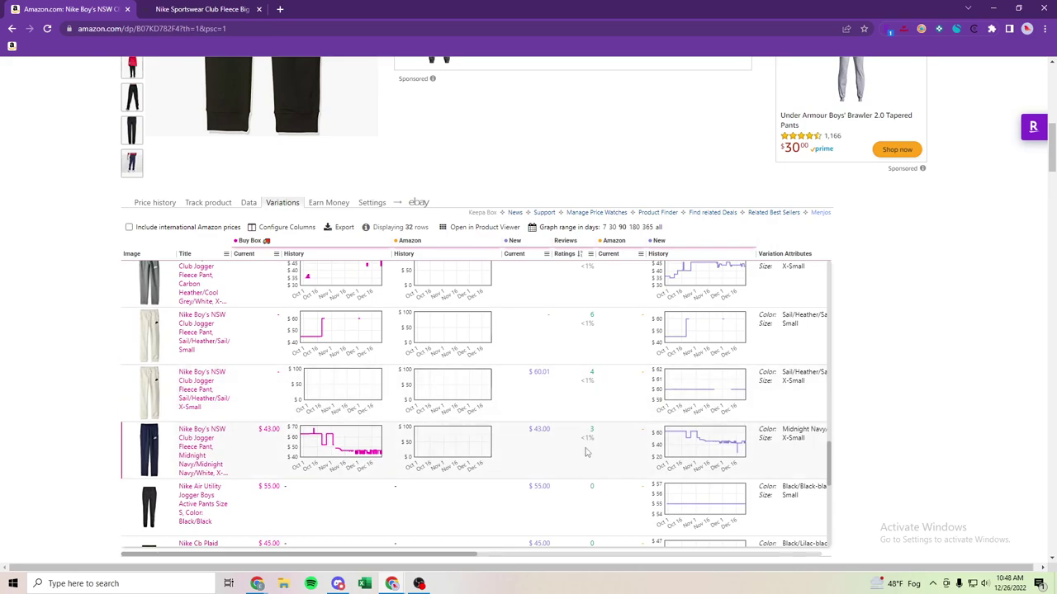
{"action": "scroll", "coordinate": [598, 413], "scroll_direction": "up", "scroll_amount": 1}
{"action": "scroll", "coordinate": [590, 415], "scroll_direction": "down", "scroll_amount": 2}
{"action": "scroll", "coordinate": [582, 419], "scroll_direction": "up", "scroll_amount": 1}
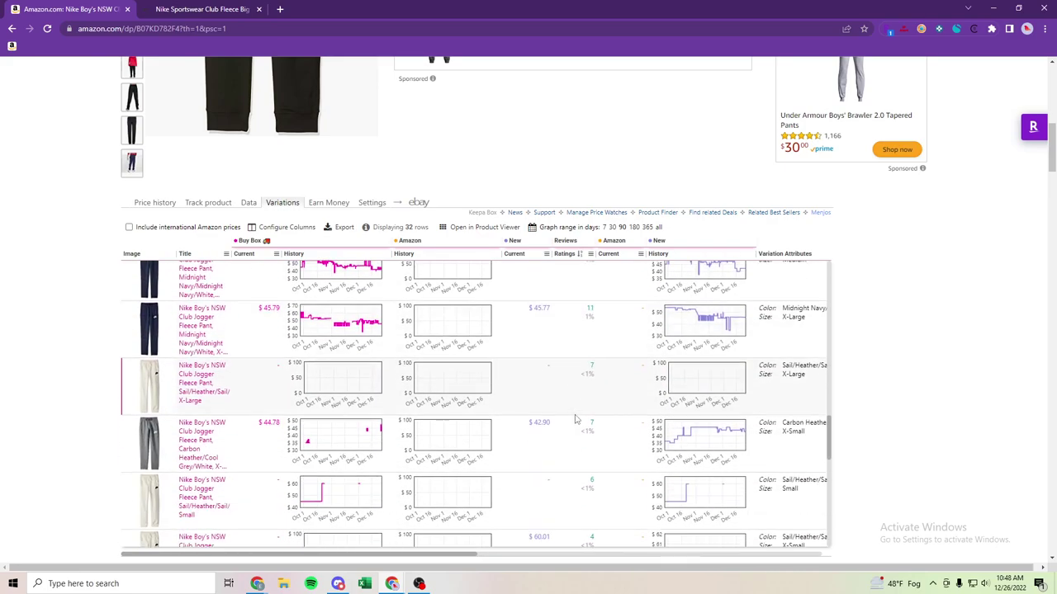
{"action": "scroll", "coordinate": [576, 421], "scroll_direction": "up", "scroll_amount": 1}
{"action": "scroll", "coordinate": [575, 421], "scroll_direction": "down", "scroll_amount": 2}
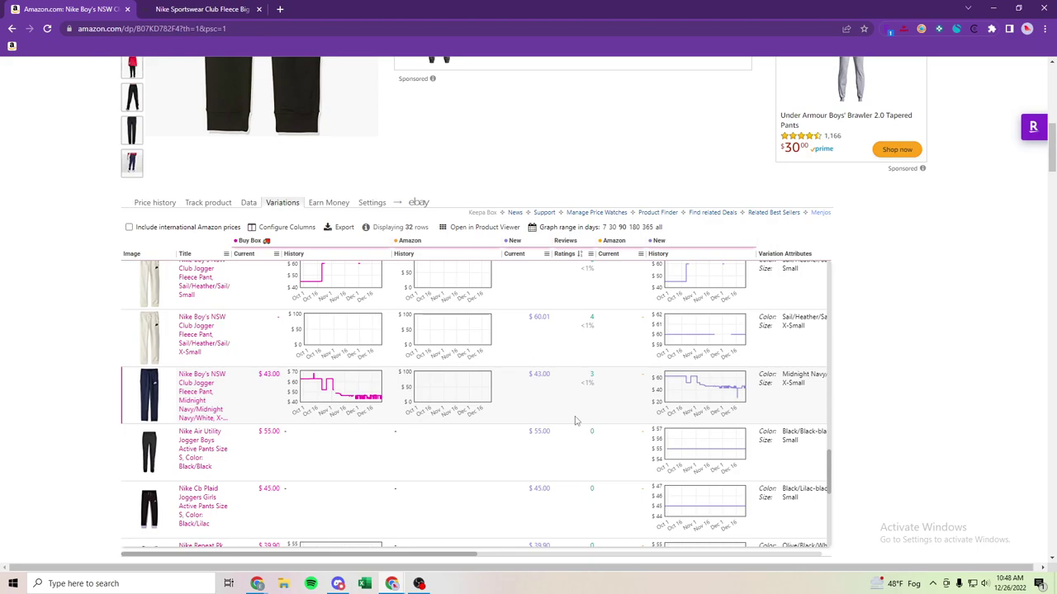
{"action": "scroll", "coordinate": [570, 406], "scroll_direction": "up", "scroll_amount": 1}
{"action": "scroll", "coordinate": [570, 403], "scroll_direction": "up", "scroll_amount": 2}
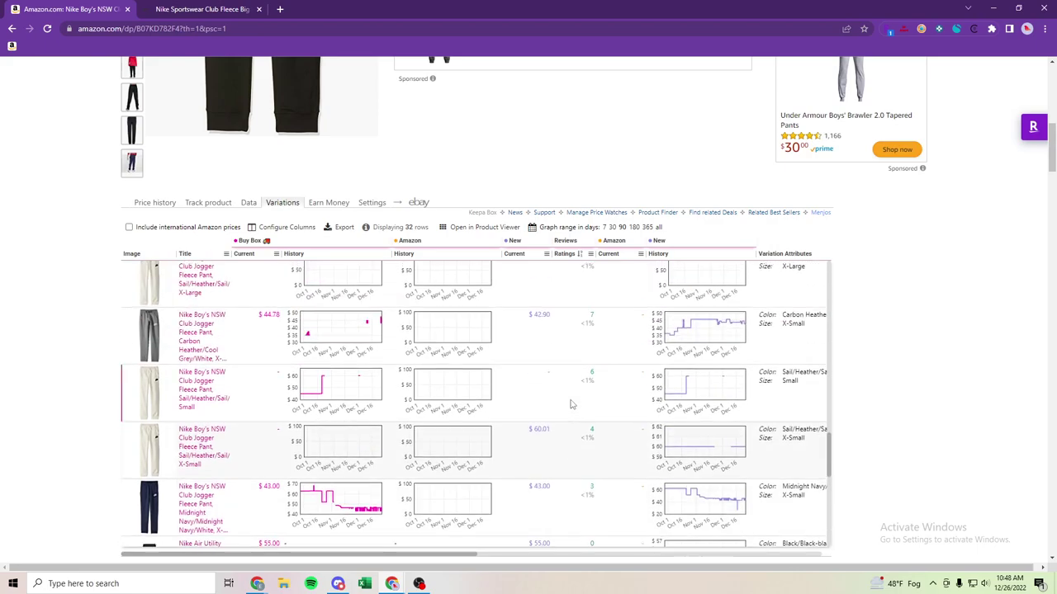
{"action": "scroll", "coordinate": [569, 400], "scroll_direction": "up", "scroll_amount": 2}
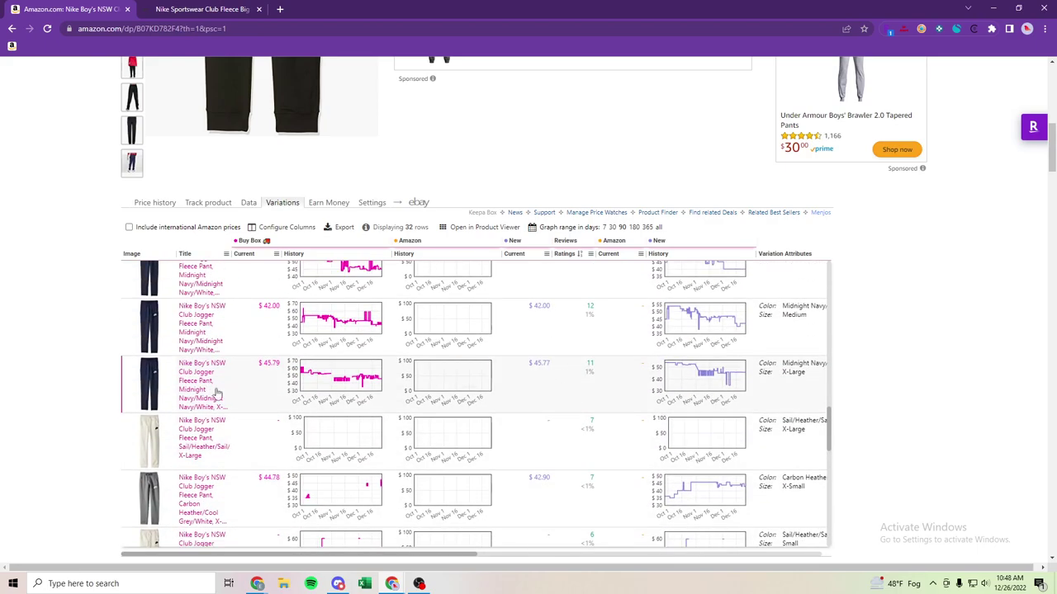
- Open the Midnight Navy X-Large variation's page, close the cashback popup, and scroll to Keepa
{"action": "left_click", "coordinate": [186, 377]}
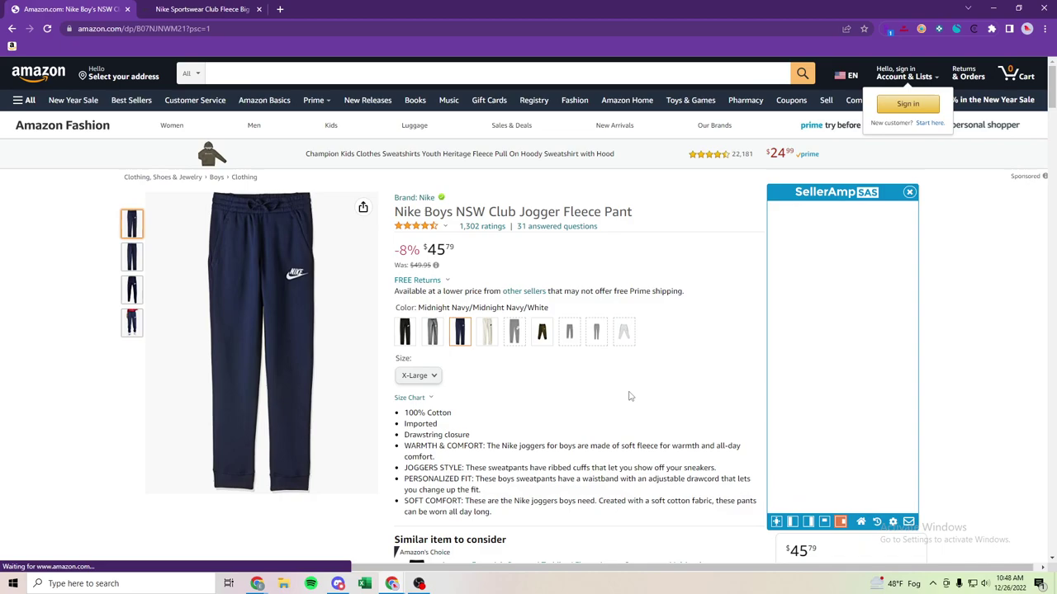
{"action": "scroll", "coordinate": [717, 378], "scroll_direction": "down", "scroll_amount": 1}
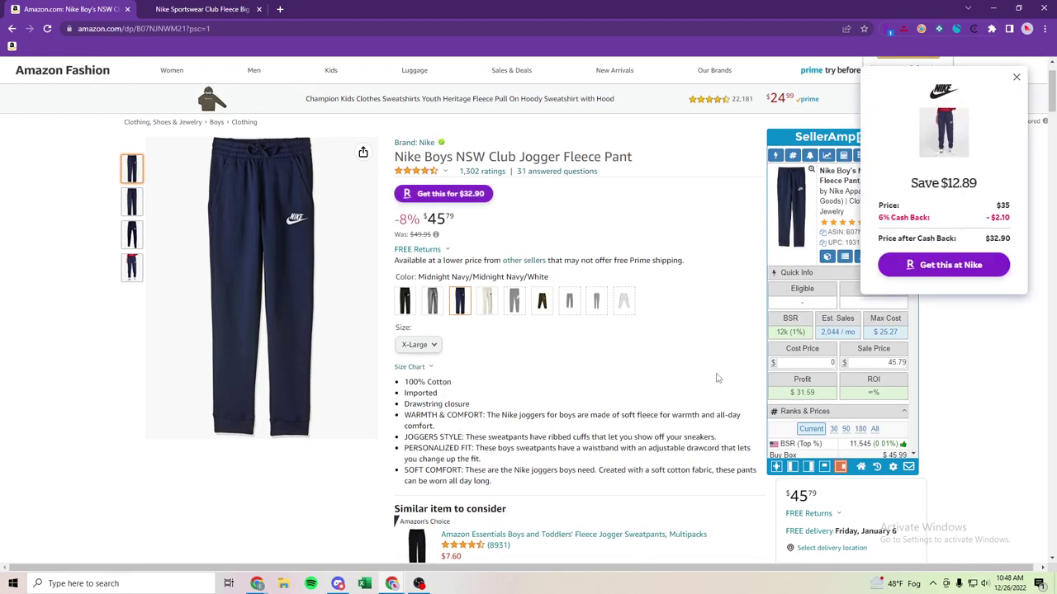
{"action": "left_click", "coordinate": [1017, 77]}
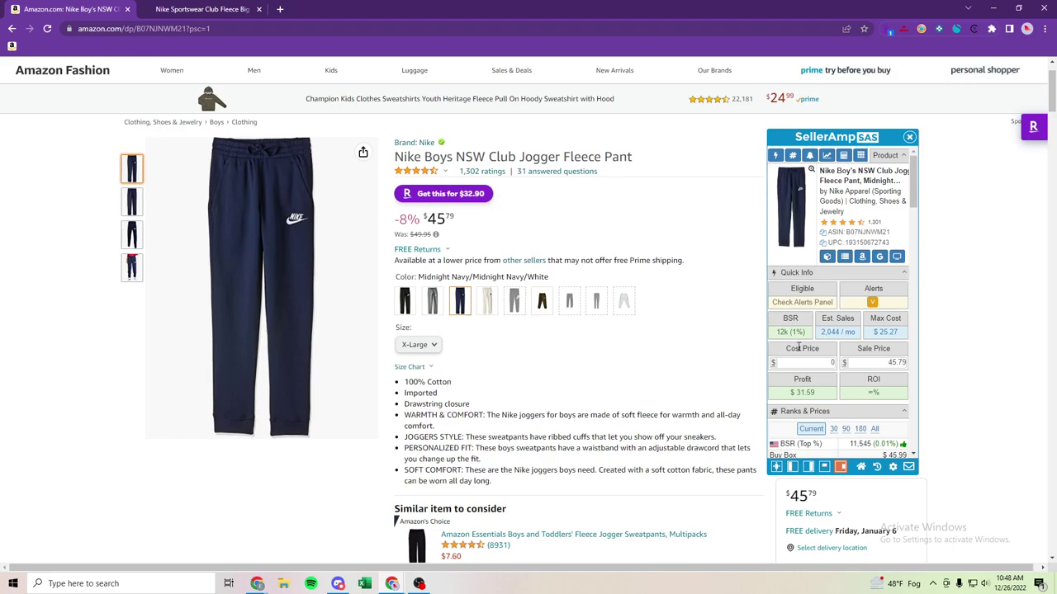
{"action": "scroll", "coordinate": [702, 338], "scroll_direction": "down", "scroll_amount": 1}
{"action": "scroll", "coordinate": [717, 345], "scroll_direction": "down", "scroll_amount": 4}
{"action": "scroll", "coordinate": [714, 344], "scroll_direction": "down", "scroll_amount": 3}
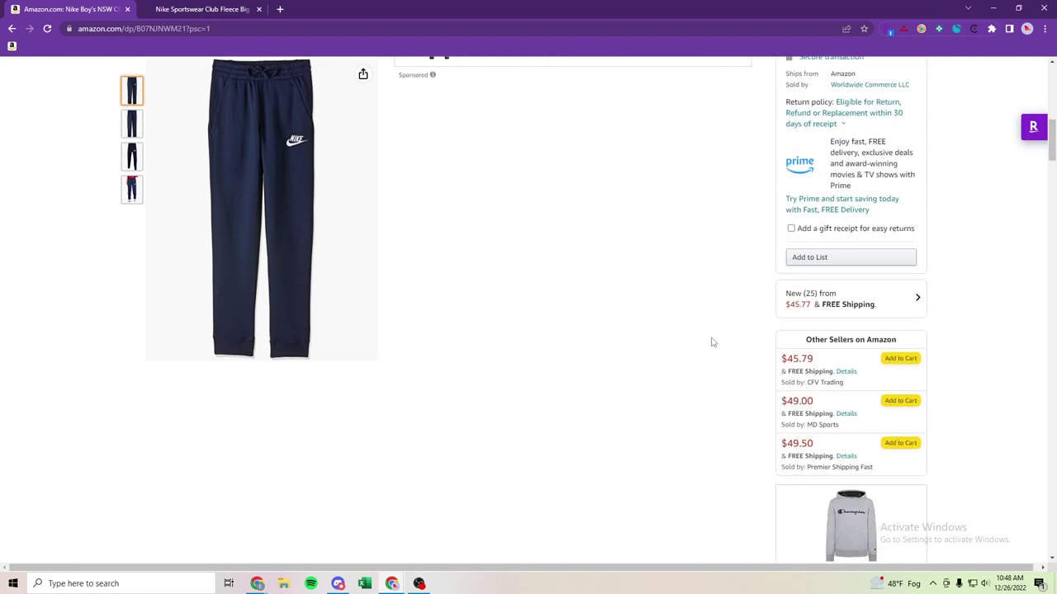
{"action": "scroll", "coordinate": [711, 340], "scroll_direction": "down", "scroll_amount": 2}
{"action": "scroll", "coordinate": [711, 340], "scroll_direction": "down", "scroll_amount": 2}
{"action": "scroll", "coordinate": [825, 401], "scroll_direction": "down", "scroll_amount": 1}
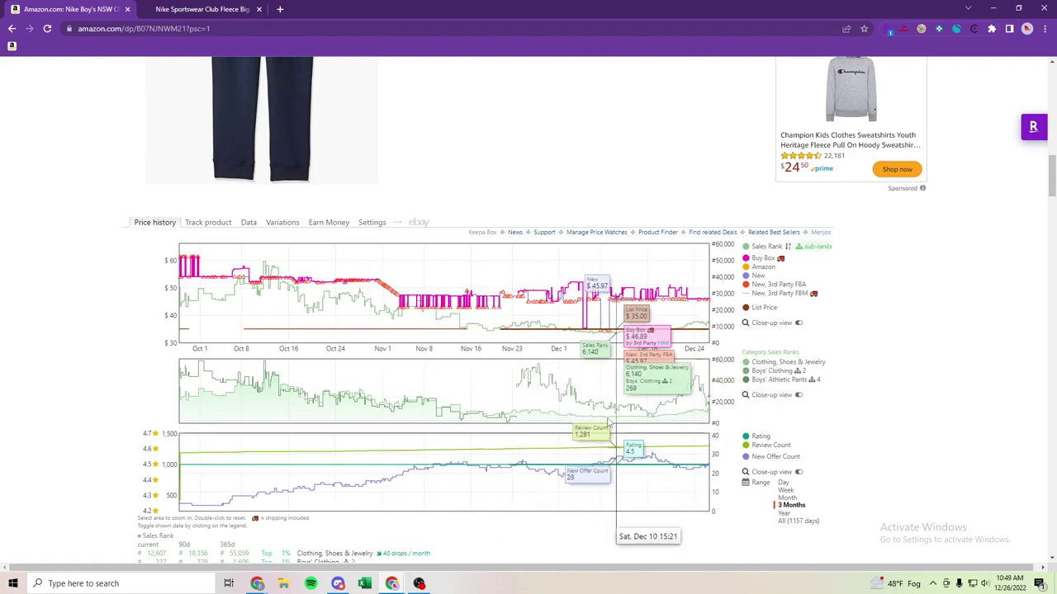
- Check this variation's full-year Keepa price history, then set the range back to 3 Months
{"action": "left_click", "coordinate": [784, 513]}
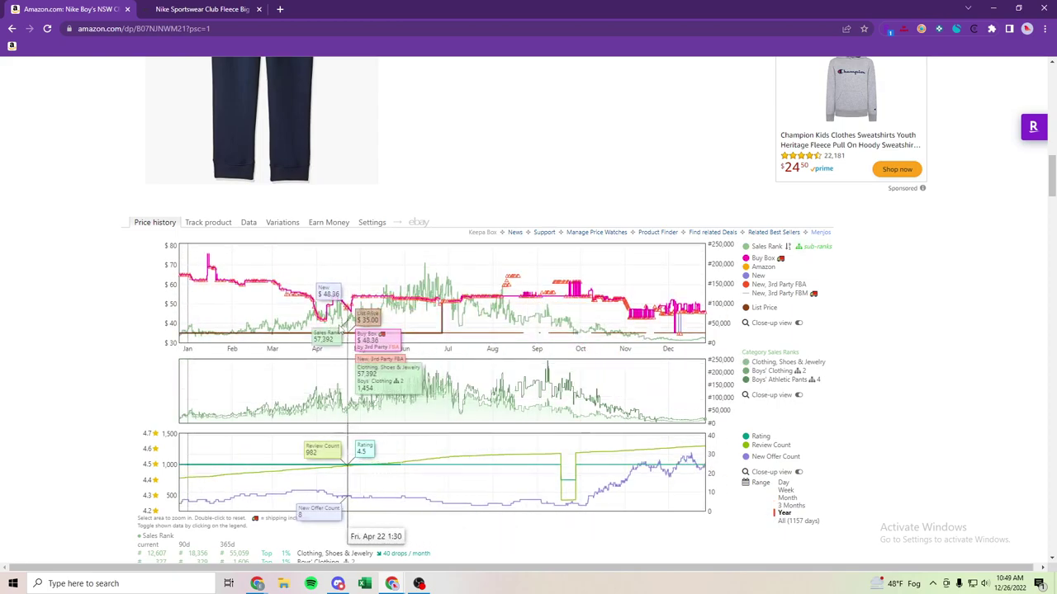
{"action": "left_click", "coordinate": [793, 505]}
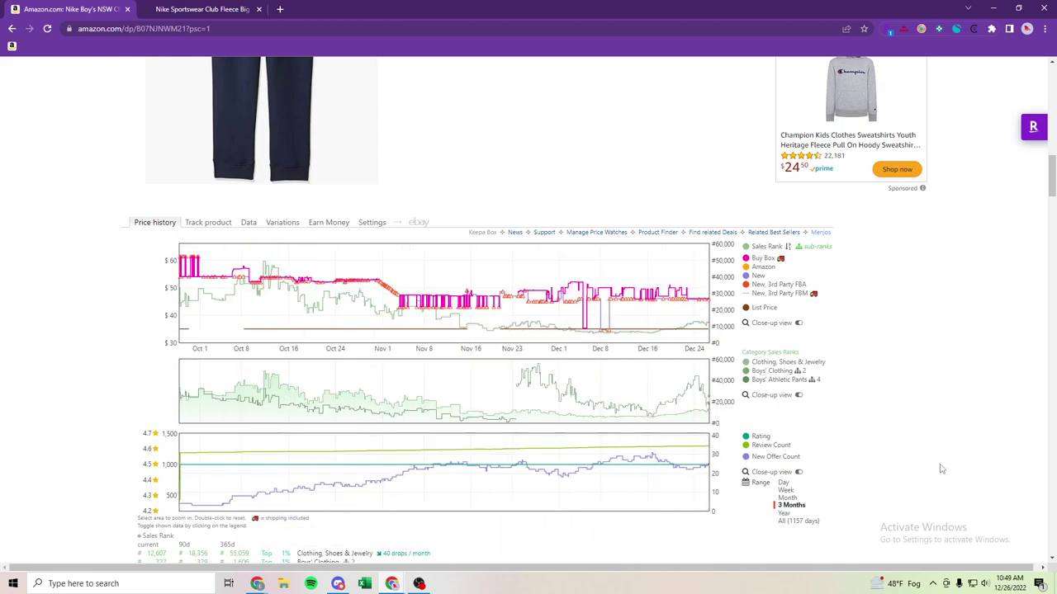
{"action": "scroll", "coordinate": [939, 429], "scroll_direction": "up", "scroll_amount": 5}
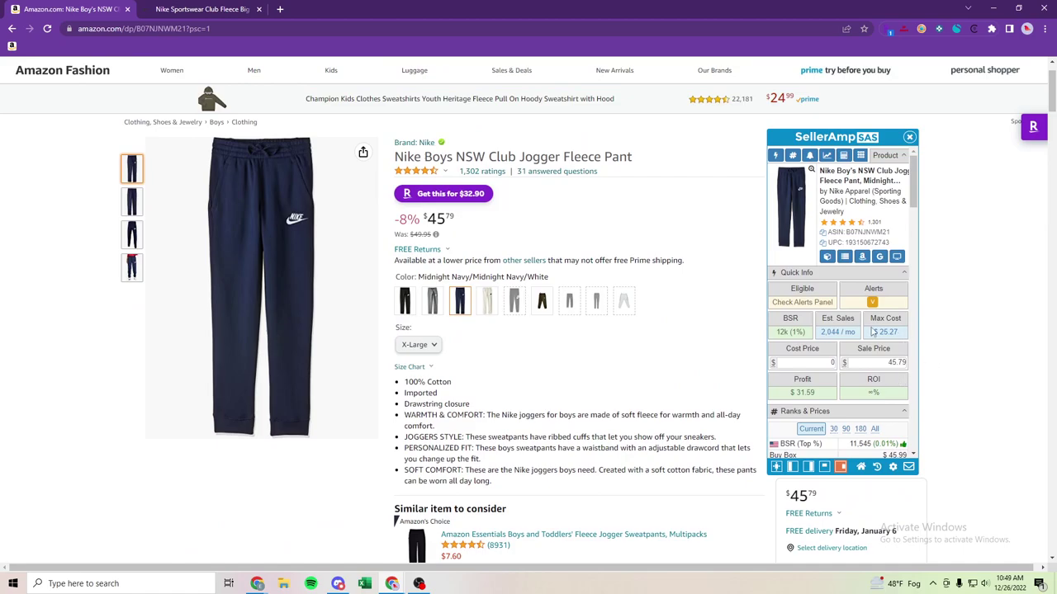
{"action": "scroll", "coordinate": [825, 355], "scroll_direction": "down", "scroll_amount": 2}
{"action": "scroll", "coordinate": [690, 371], "scroll_direction": "down", "scroll_amount": 3}
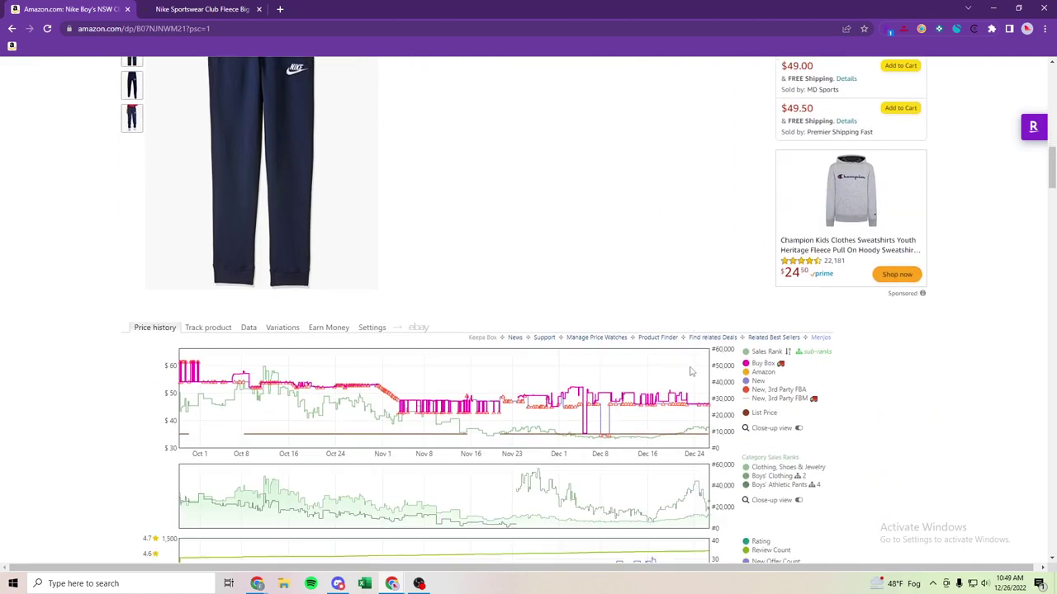
{"action": "scroll", "coordinate": [690, 371], "scroll_direction": "down", "scroll_amount": 1}
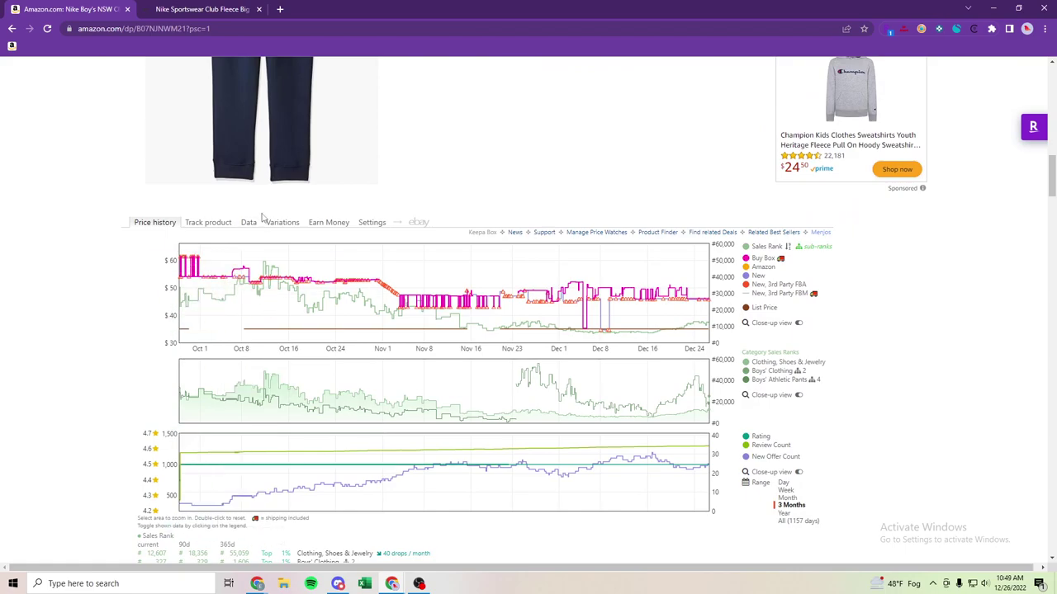
{"action": "left_click", "coordinate": [283, 223]}
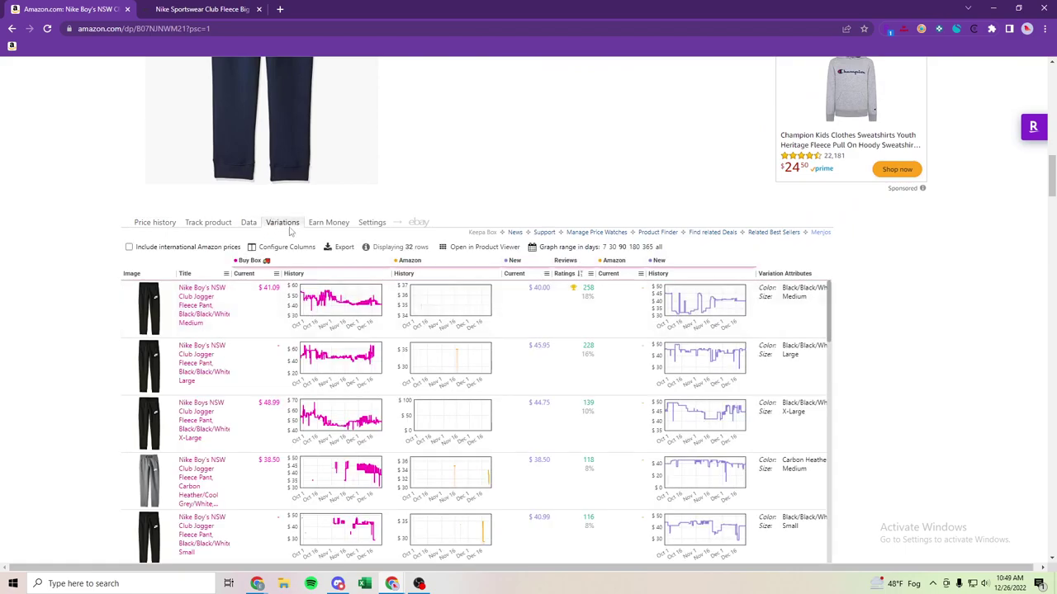
{"action": "scroll", "coordinate": [578, 355], "scroll_direction": "down", "scroll_amount": 3}
{"action": "scroll", "coordinate": [619, 363], "scroll_direction": "down", "scroll_amount": 3}
{"action": "scroll", "coordinate": [619, 363], "scroll_direction": "down", "scroll_amount": 2}
{"action": "scroll", "coordinate": [620, 363], "scroll_direction": "down", "scroll_amount": 2}
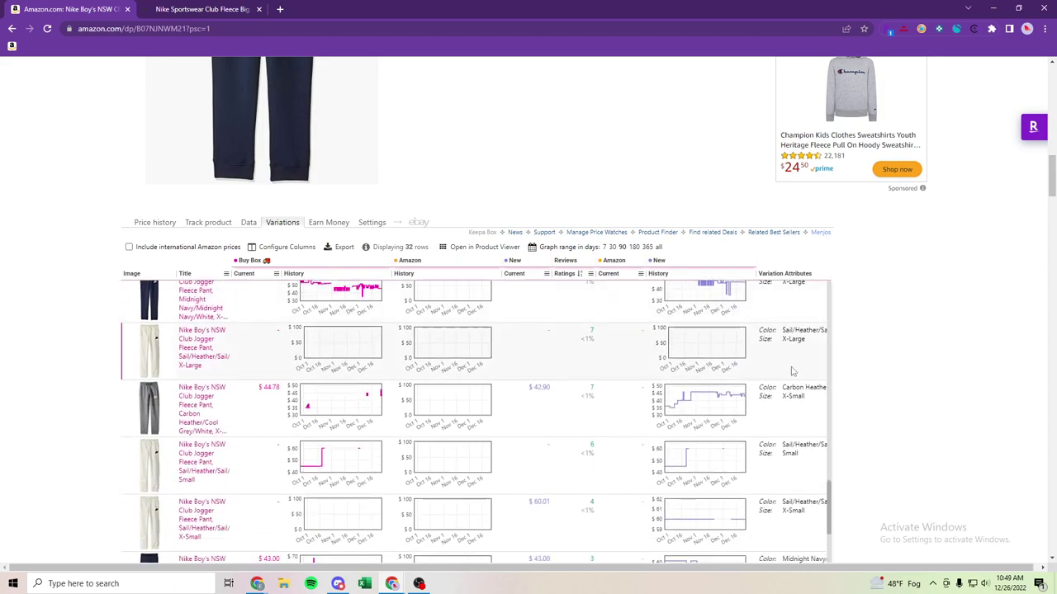
{"action": "scroll", "coordinate": [1031, 360], "scroll_direction": "up", "scroll_amount": 10}
{"action": "scroll", "coordinate": [1031, 360], "scroll_direction": "up", "scroll_amount": 2}
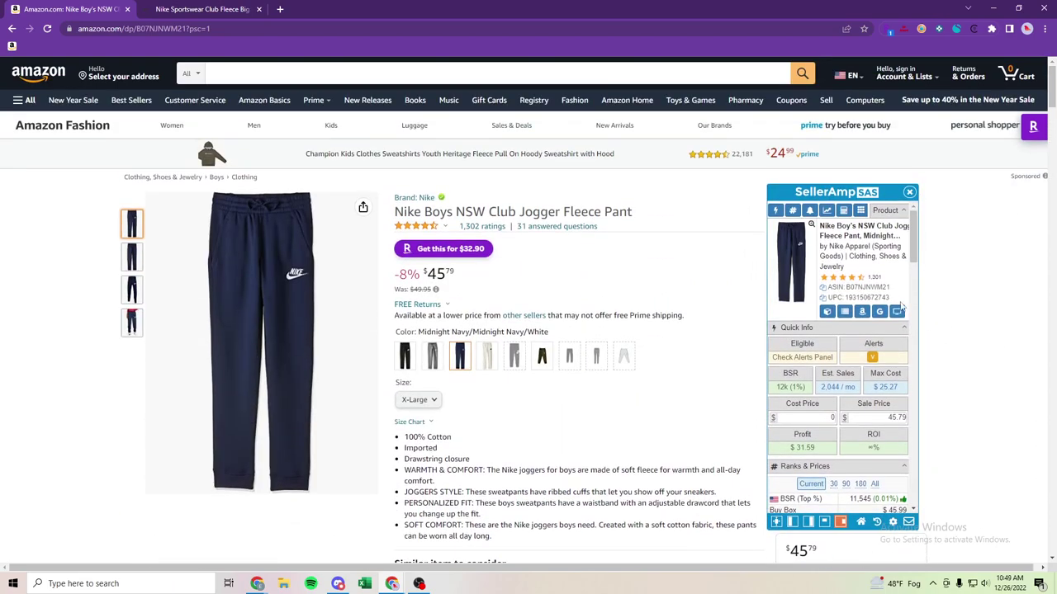
{"action": "scroll", "coordinate": [822, 239], "scroll_direction": "down", "scroll_amount": 3}
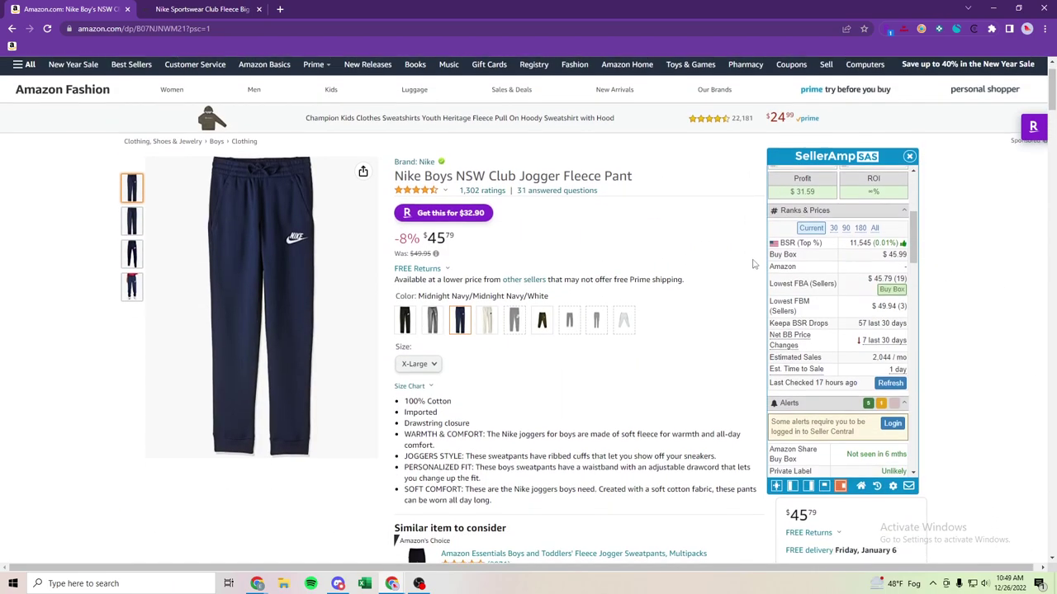
{"action": "scroll", "coordinate": [738, 318], "scroll_direction": "down", "scroll_amount": 5}
{"action": "scroll", "coordinate": [730, 331], "scroll_direction": "down", "scroll_amount": 5}
{"action": "scroll", "coordinate": [578, 313], "scroll_direction": "down", "scroll_amount": 3}
{"action": "scroll", "coordinate": [520, 299], "scroll_direction": "up", "scroll_amount": 4}
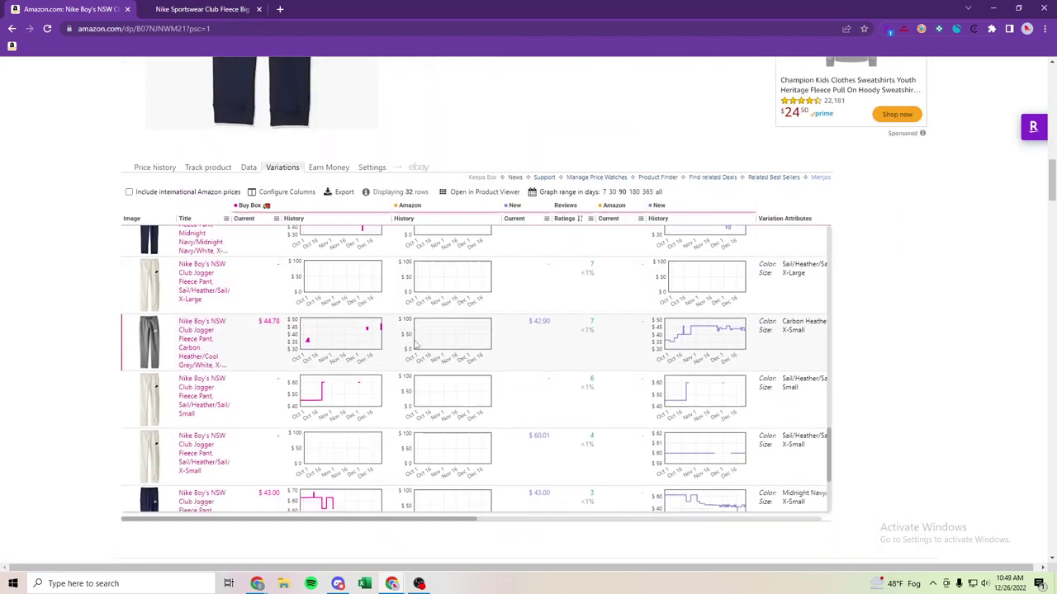
{"action": "scroll", "coordinate": [223, 364], "scroll_direction": "down", "scroll_amount": 2}
{"action": "scroll", "coordinate": [227, 364], "scroll_direction": "down", "scroll_amount": 2}
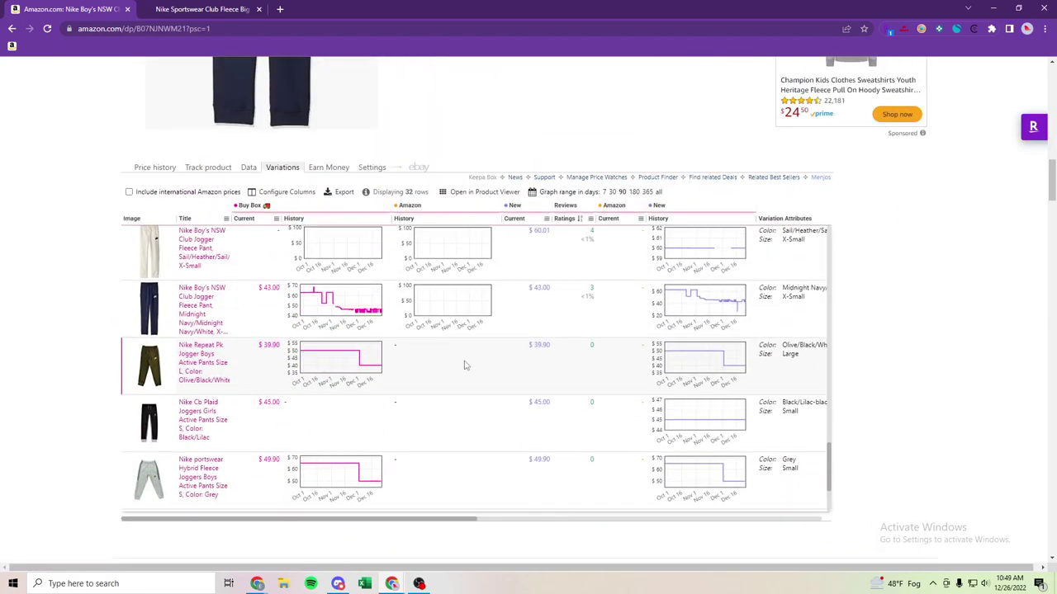
{"action": "scroll", "coordinate": [219, 360], "scroll_direction": "down", "scroll_amount": 3}
{"action": "scroll", "coordinate": [212, 354], "scroll_direction": "down", "scroll_amount": 2}
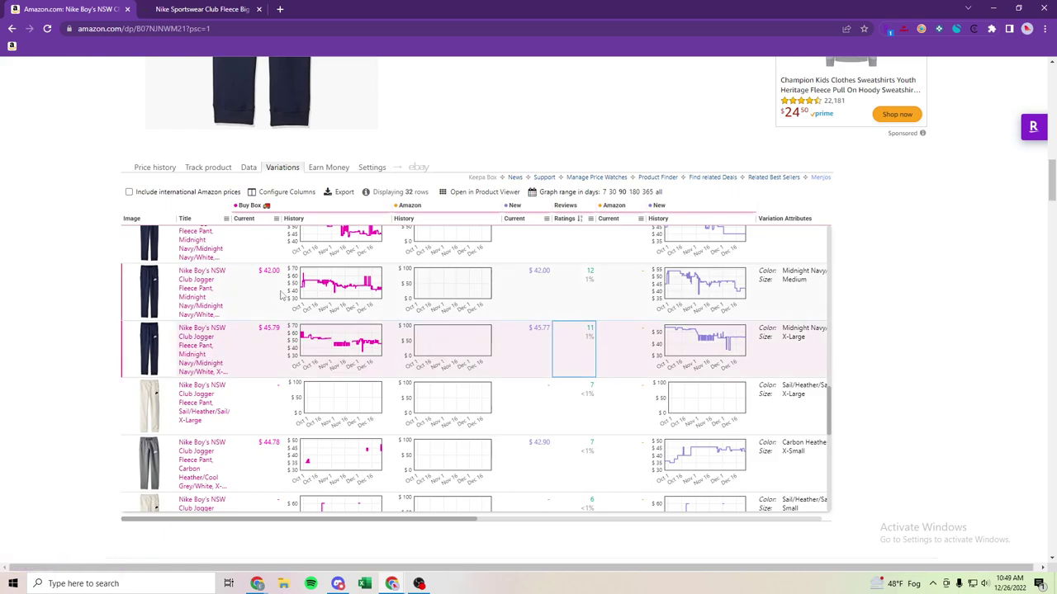
{"action": "left_click", "coordinate": [160, 171]}
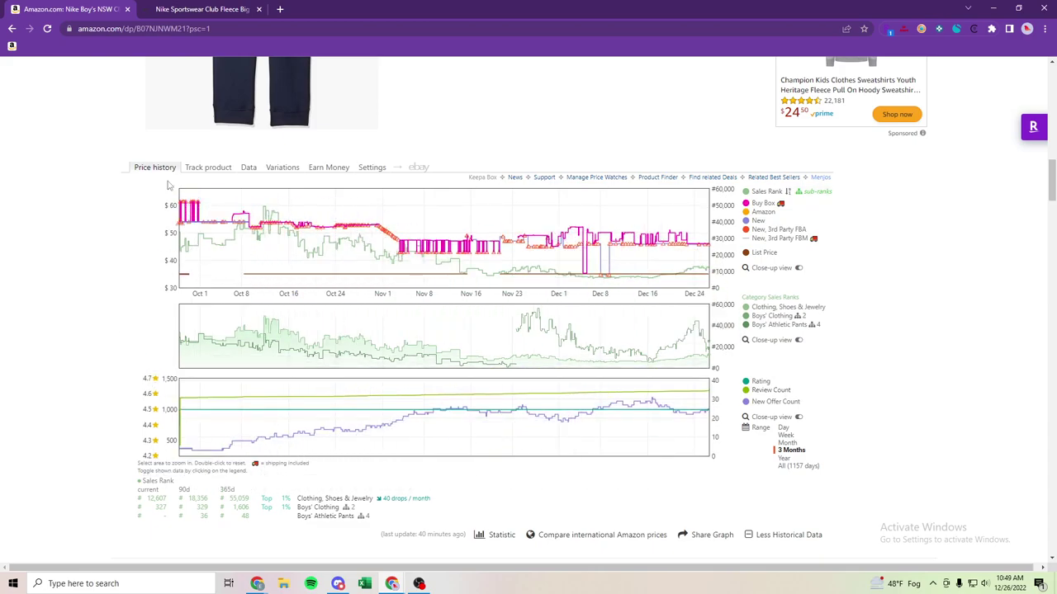
- Open Keepa's Data > Offers table and scroll right to the First seen column
{"action": "left_click", "coordinate": [250, 168]}
{"action": "left_click", "coordinate": [251, 182]}
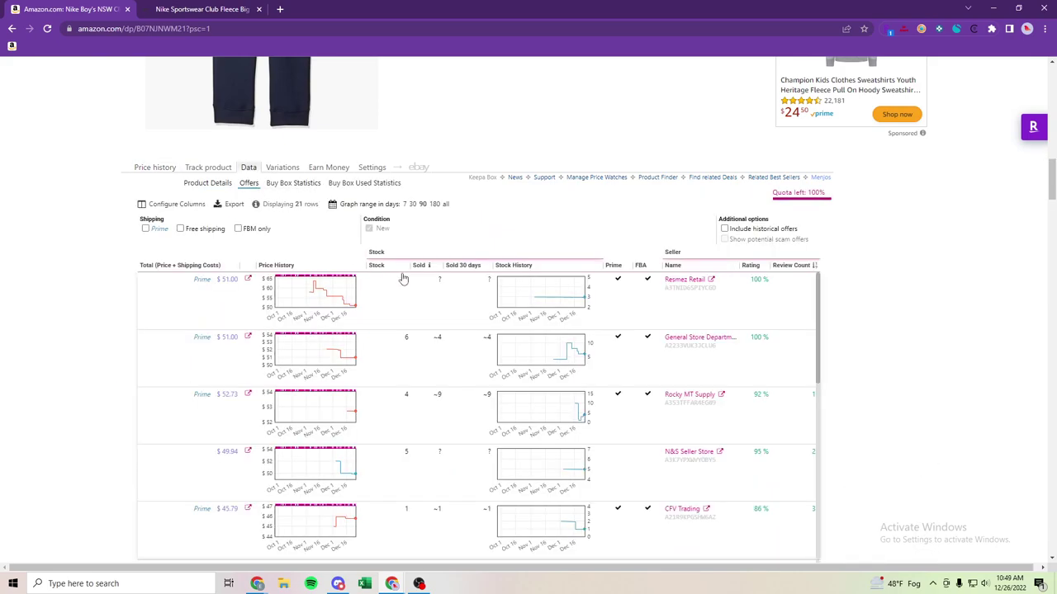
{"action": "scroll", "coordinate": [963, 405], "scroll_direction": "down", "scroll_amount": 1}
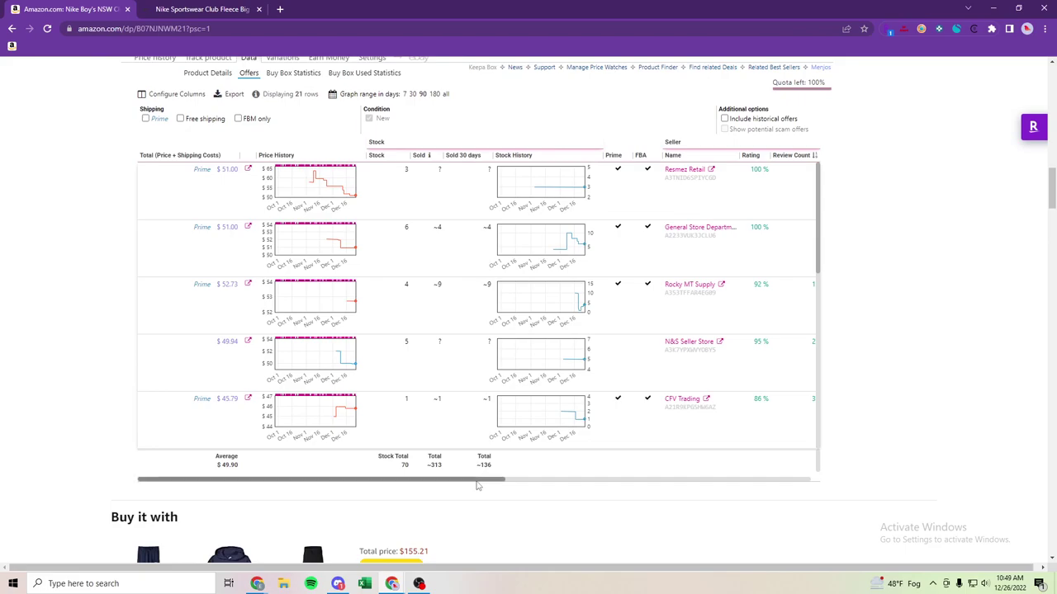
{"action": "scroll", "coordinate": [575, 464], "scroll_direction": "right", "scroll_amount": 3}
{"action": "scroll", "coordinate": [634, 460], "scroll_direction": "right", "scroll_amount": 3}
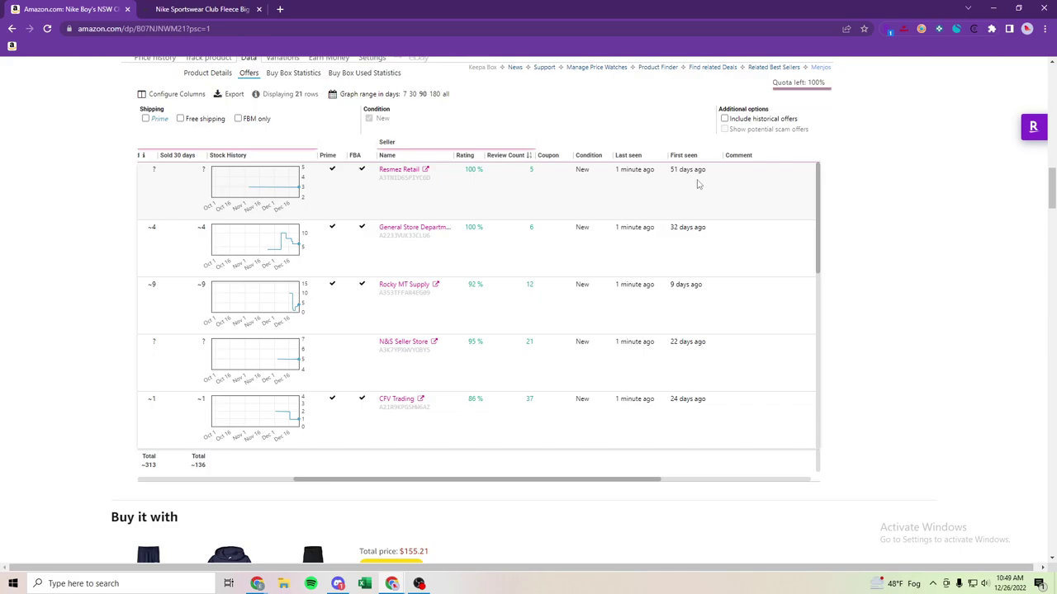
- Scroll through all 21 seller offers and their first-seen dates
{"action": "scroll", "coordinate": [603, 283], "scroll_direction": "down", "scroll_amount": 1}
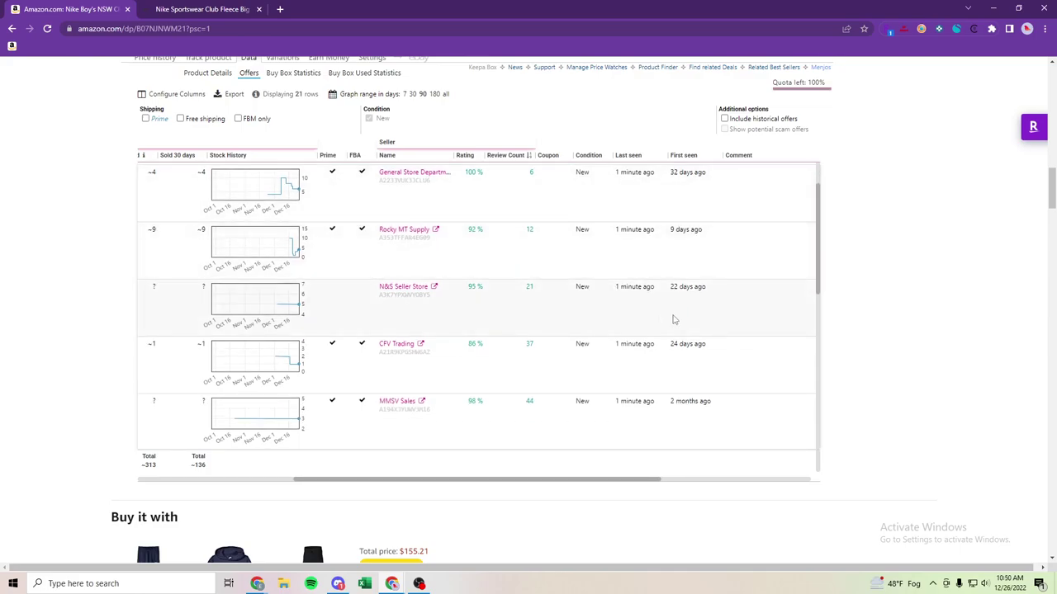
{"action": "scroll", "coordinate": [673, 320], "scroll_direction": "down", "scroll_amount": 1}
{"action": "scroll", "coordinate": [681, 351], "scroll_direction": "down", "scroll_amount": 1}
{"action": "scroll", "coordinate": [710, 347], "scroll_direction": "down", "scroll_amount": 2}
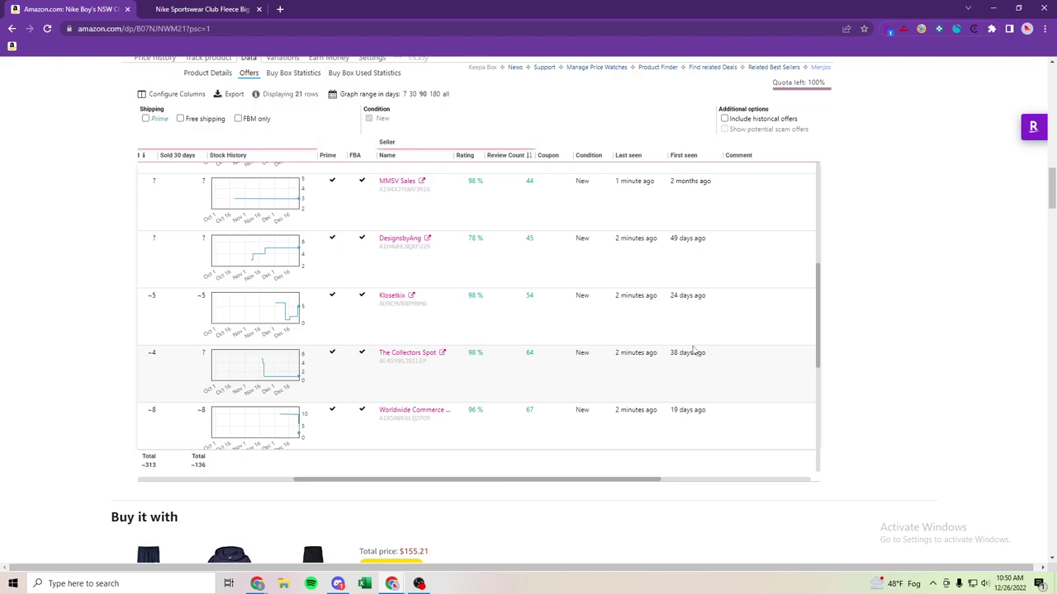
{"action": "scroll", "coordinate": [688, 342], "scroll_direction": "down", "scroll_amount": 1}
{"action": "scroll", "coordinate": [696, 356], "scroll_direction": "down", "scroll_amount": 1}
{"action": "scroll", "coordinate": [696, 305], "scroll_direction": "down", "scroll_amount": 2}
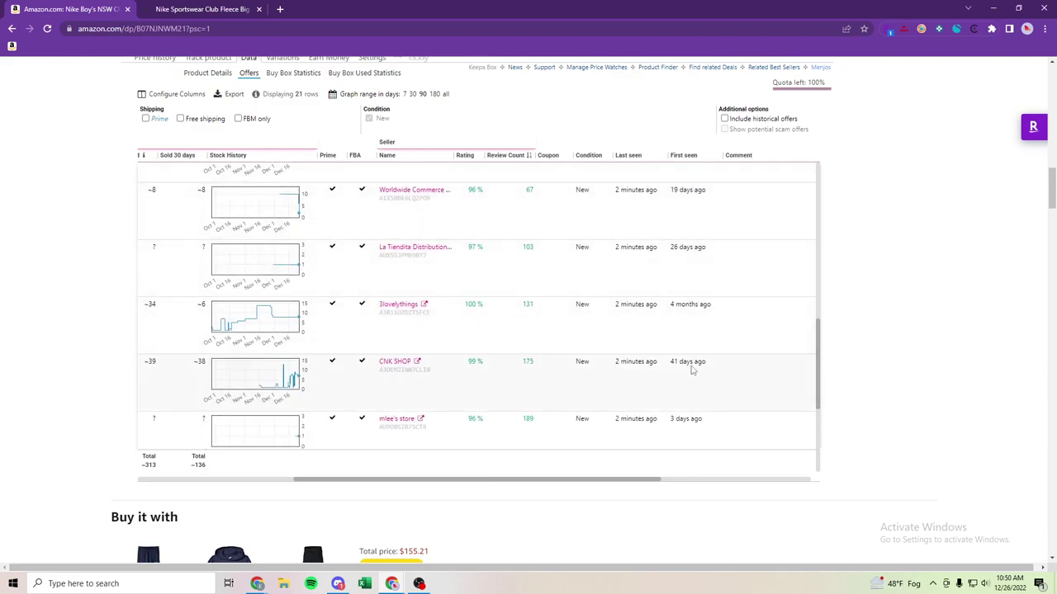
{"action": "scroll", "coordinate": [693, 370], "scroll_direction": "down", "scroll_amount": 1}
{"action": "scroll", "coordinate": [710, 376], "scroll_direction": "down", "scroll_amount": 1}
{"action": "scroll", "coordinate": [689, 384], "scroll_direction": "down", "scroll_amount": 1}
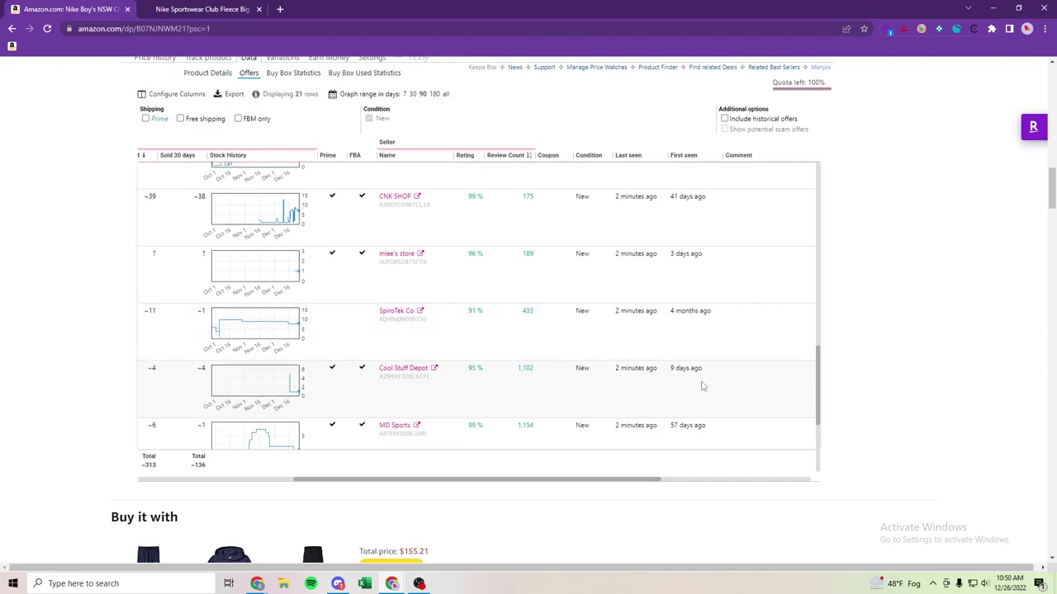
{"action": "scroll", "coordinate": [697, 380], "scroll_direction": "down", "scroll_amount": 1}
{"action": "scroll", "coordinate": [680, 355], "scroll_direction": "down", "scroll_amount": 1}
{"action": "scroll", "coordinate": [686, 388], "scroll_direction": "down", "scroll_amount": 1}
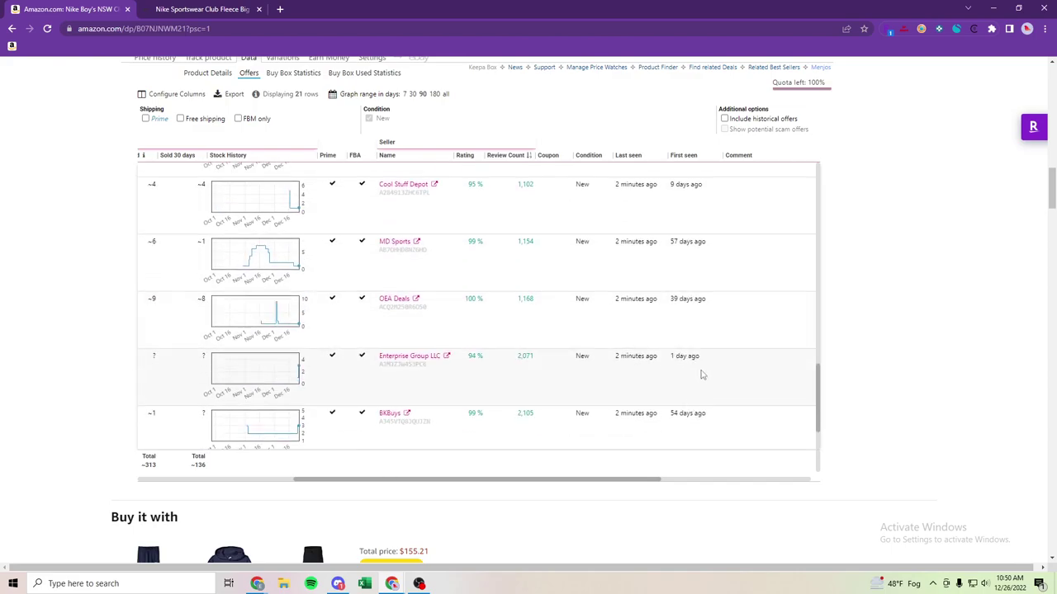
{"action": "scroll", "coordinate": [702, 417], "scroll_direction": "down", "scroll_amount": 1}
{"action": "scroll", "coordinate": [685, 415], "scroll_direction": "down", "scroll_amount": 1}
{"action": "scroll", "coordinate": [698, 415], "scroll_direction": "down", "scroll_amount": 1}
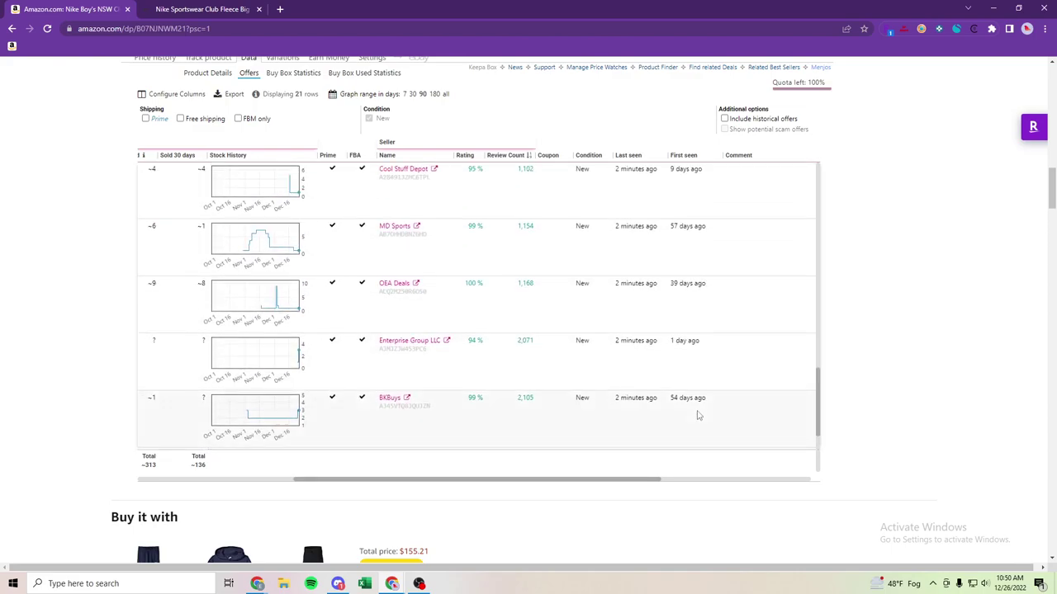
{"action": "scroll", "coordinate": [698, 404], "scroll_direction": "up", "scroll_amount": 2}
{"action": "scroll", "coordinate": [696, 401], "scroll_direction": "up", "scroll_amount": 2}
{"action": "scroll", "coordinate": [694, 399], "scroll_direction": "up", "scroll_amount": 2}
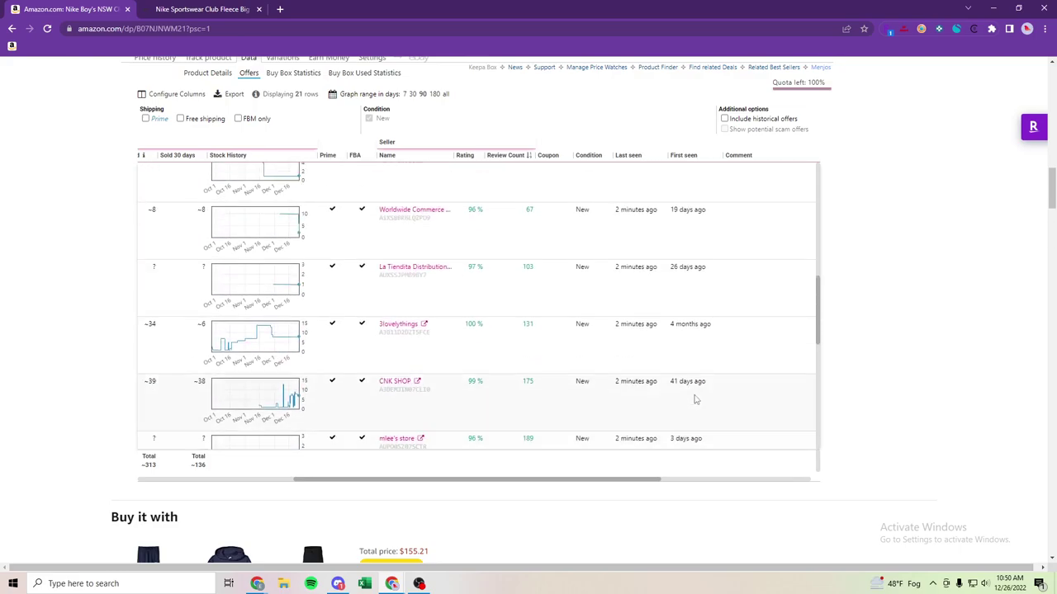
{"action": "scroll", "coordinate": [690, 397], "scroll_direction": "up", "scroll_amount": 1}
{"action": "scroll", "coordinate": [691, 393], "scroll_direction": "up", "scroll_amount": 1}
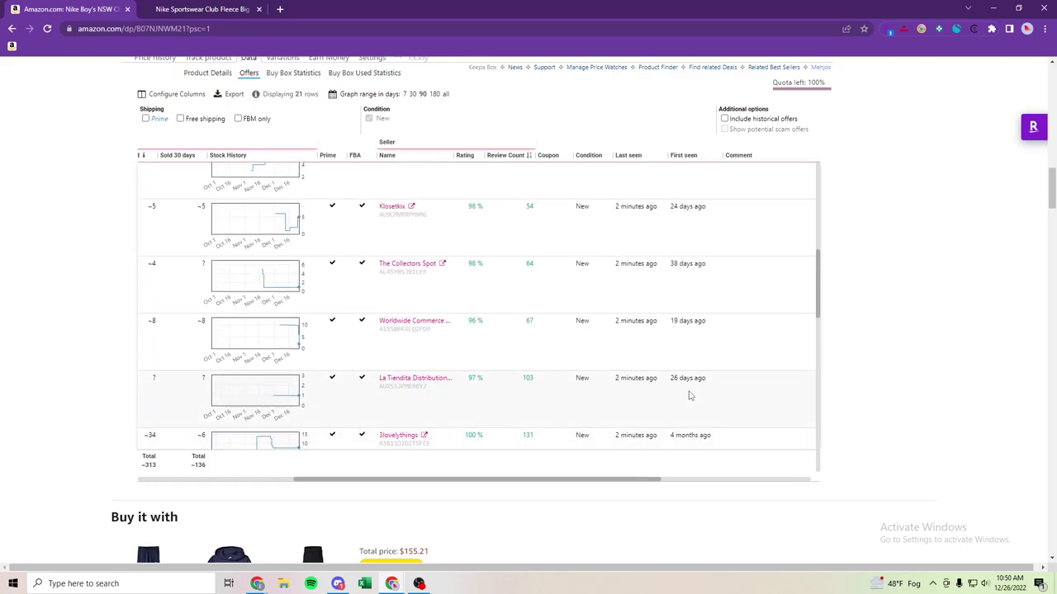
{"action": "scroll", "coordinate": [692, 390], "scroll_direction": "up", "scroll_amount": 2}
{"action": "scroll", "coordinate": [693, 386], "scroll_direction": "up", "scroll_amount": 2}
{"action": "scroll", "coordinate": [883, 408], "scroll_direction": "up", "scroll_amount": 3}
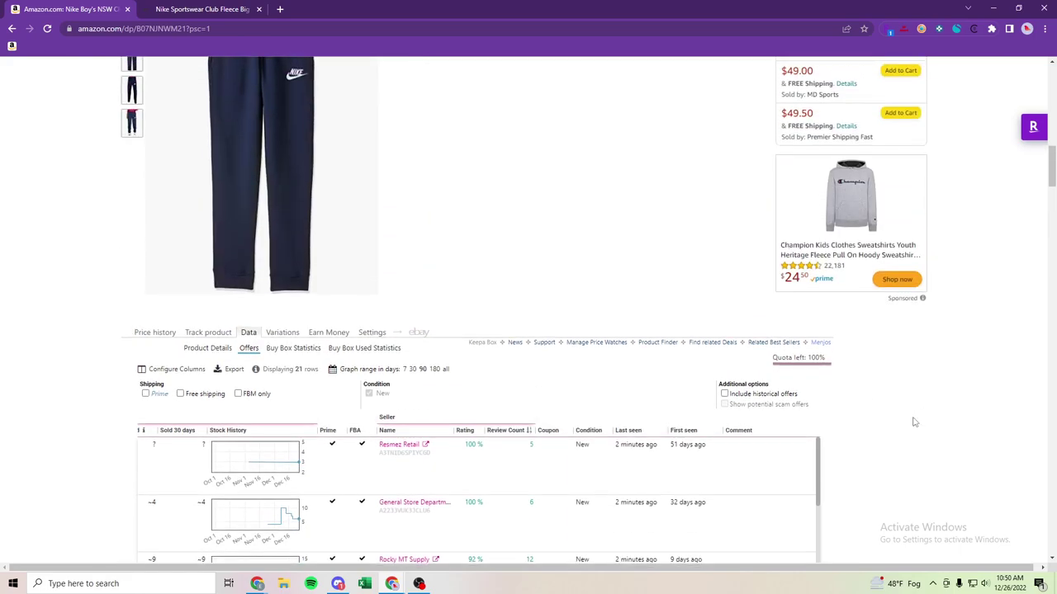
- Switch Keepa from Offers back to the 32-row Variations table, Black/Black/White Medium on top
{"action": "left_click", "coordinate": [171, 334]}
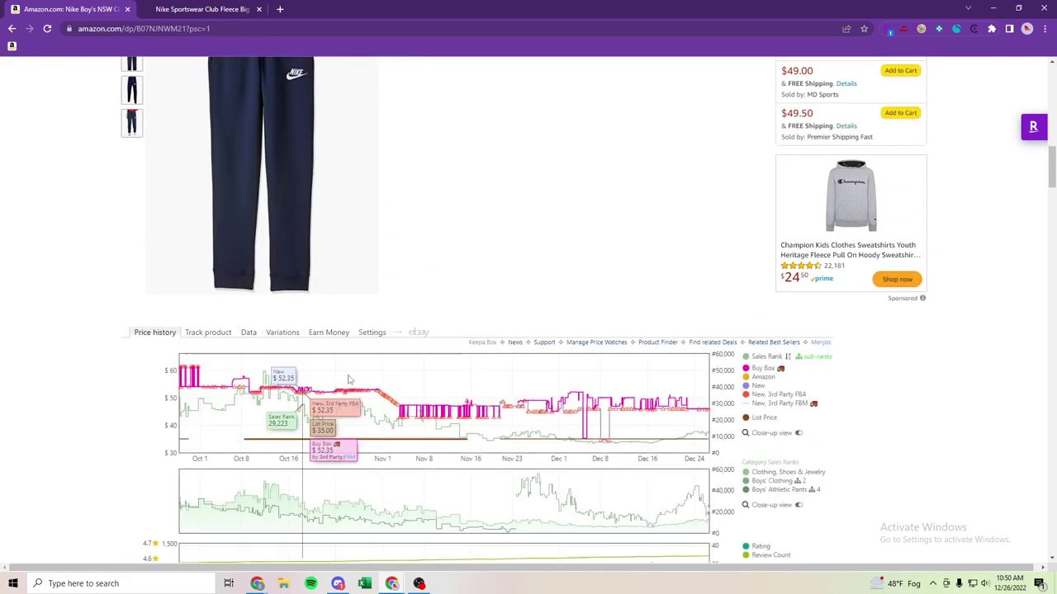
{"action": "scroll", "coordinate": [463, 372], "scroll_direction": "down", "scroll_amount": 1}
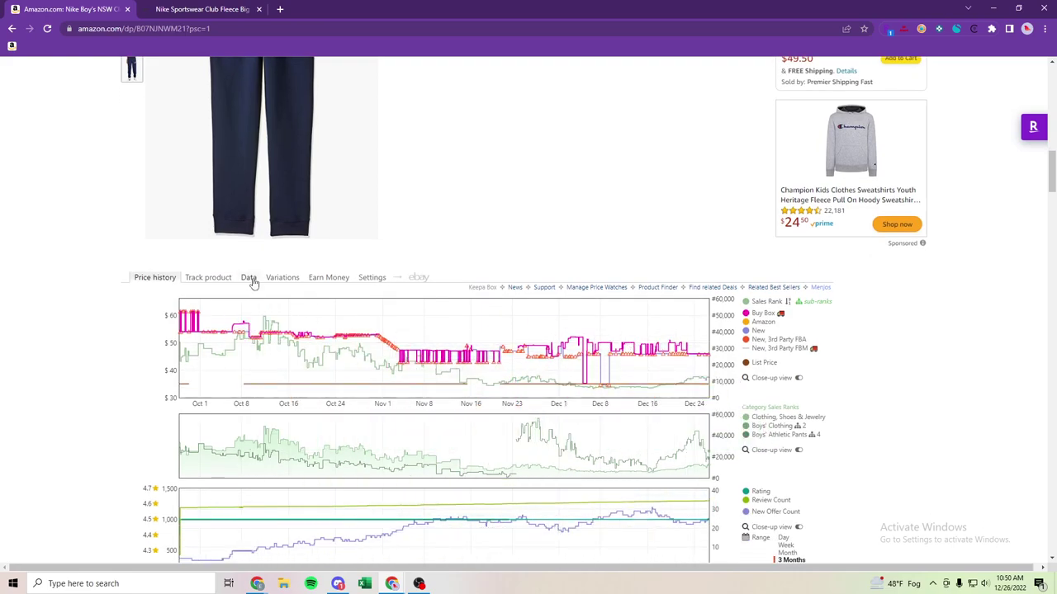
{"action": "left_click", "coordinate": [281, 279]}
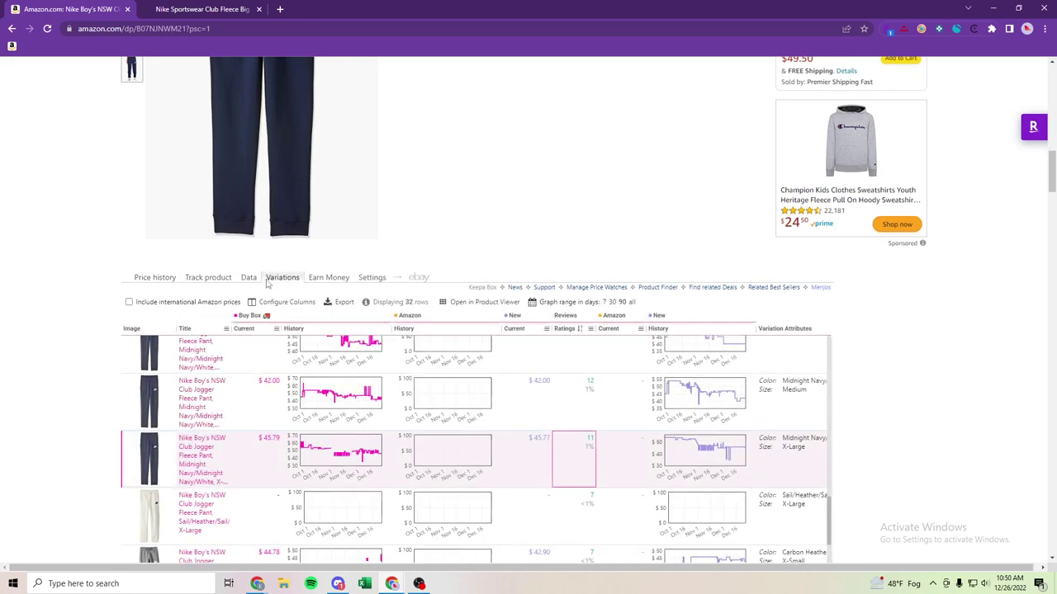
{"action": "scroll", "coordinate": [475, 471], "scroll_direction": "down", "scroll_amount": 2}
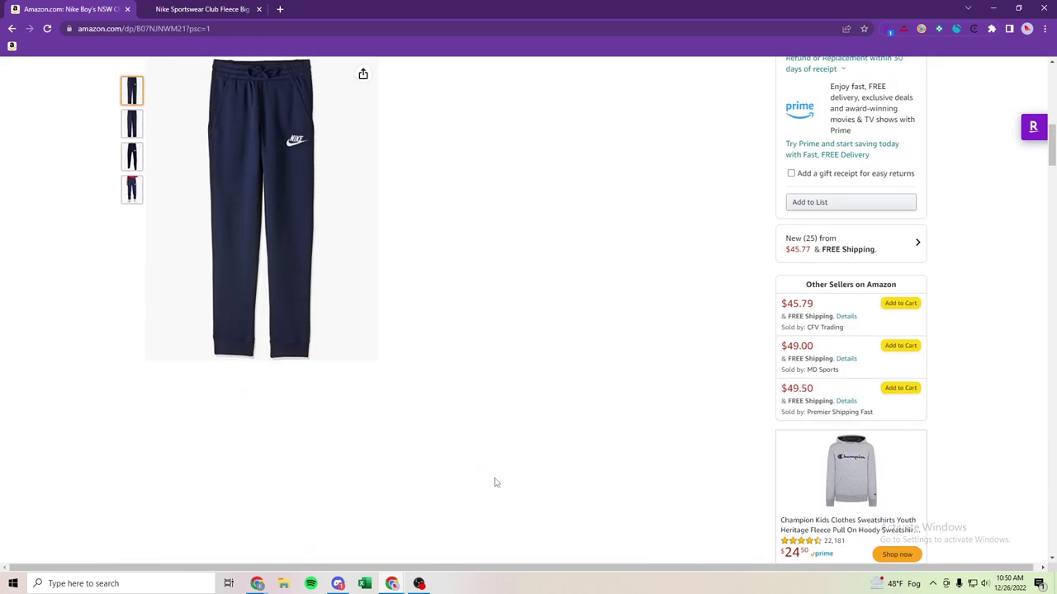
{"action": "scroll", "coordinate": [503, 347], "scroll_direction": "down", "scroll_amount": 1}
{"action": "scroll", "coordinate": [512, 272], "scroll_direction": "down", "scroll_amount": 2}
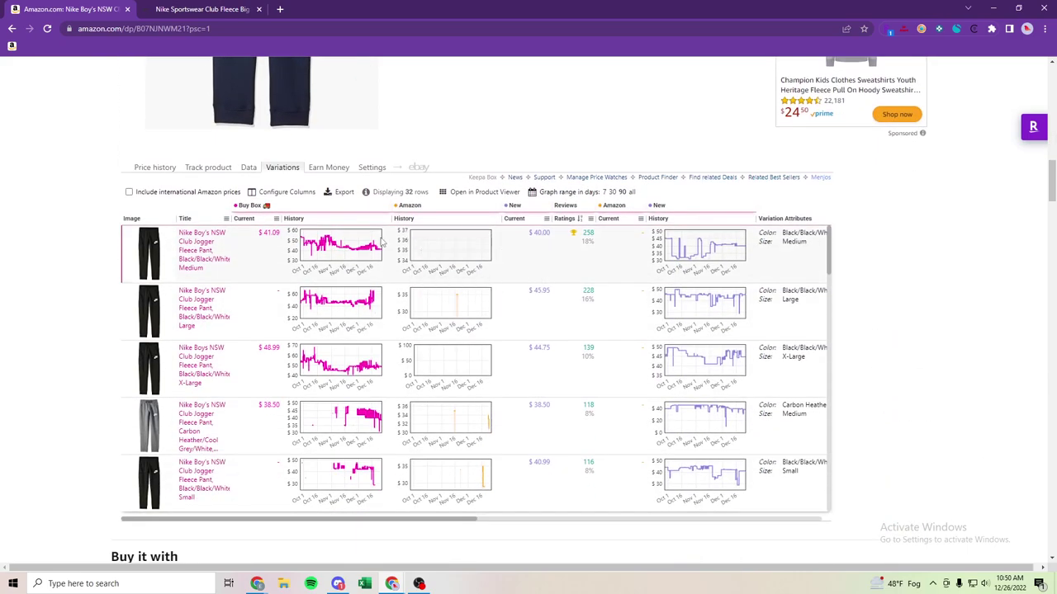
- Open the Black/Black/White Medium jogger page, close the cashback popup, and set Keepa's range to Year
{"action": "left_click", "coordinate": [214, 239]}
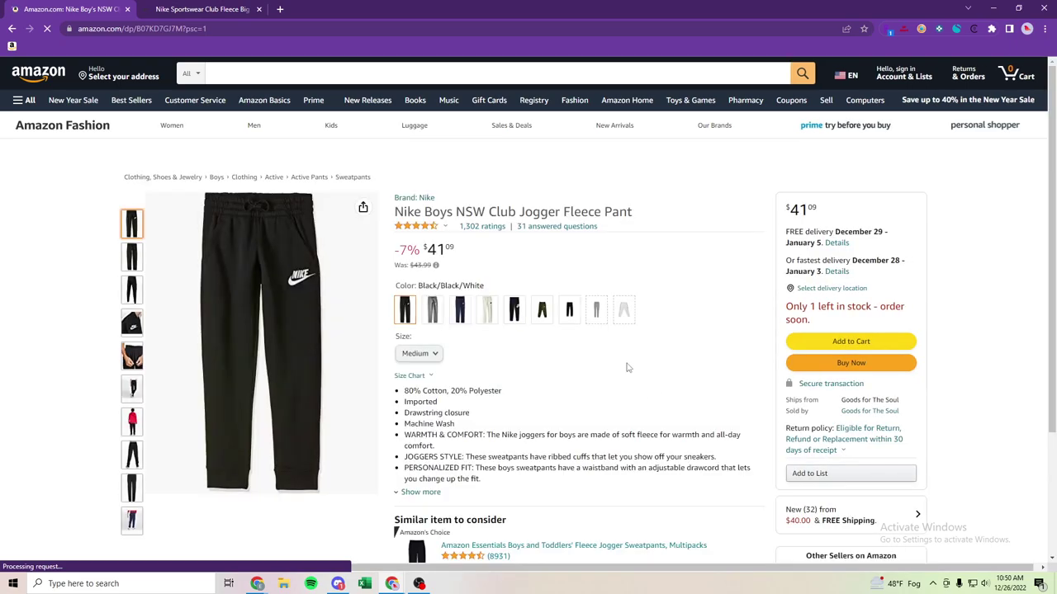
{"action": "scroll", "coordinate": [627, 367], "scroll_direction": "down", "scroll_amount": 1}
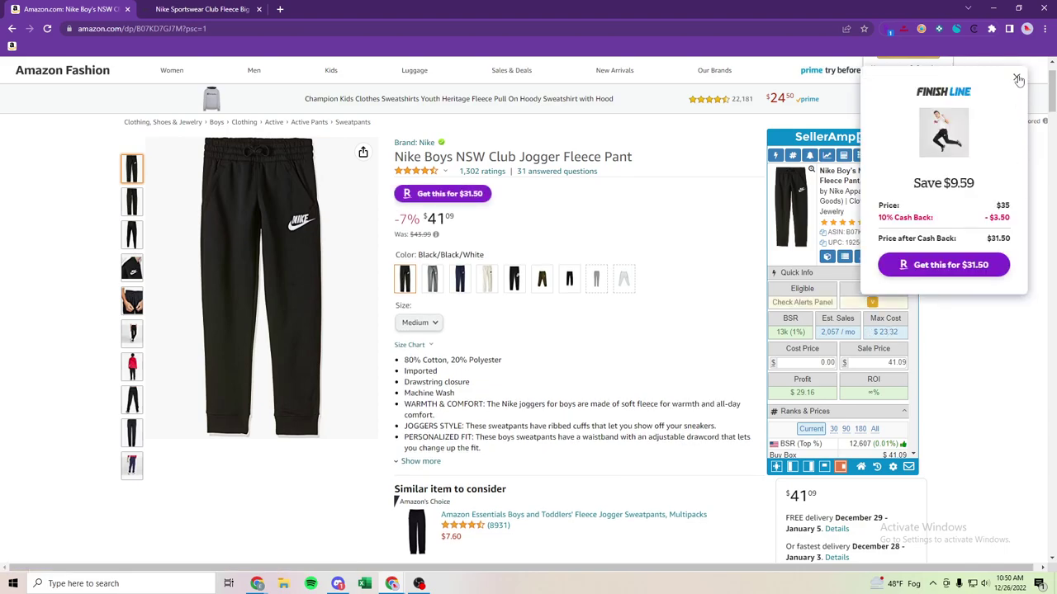
{"action": "left_click", "coordinate": [1017, 79]}
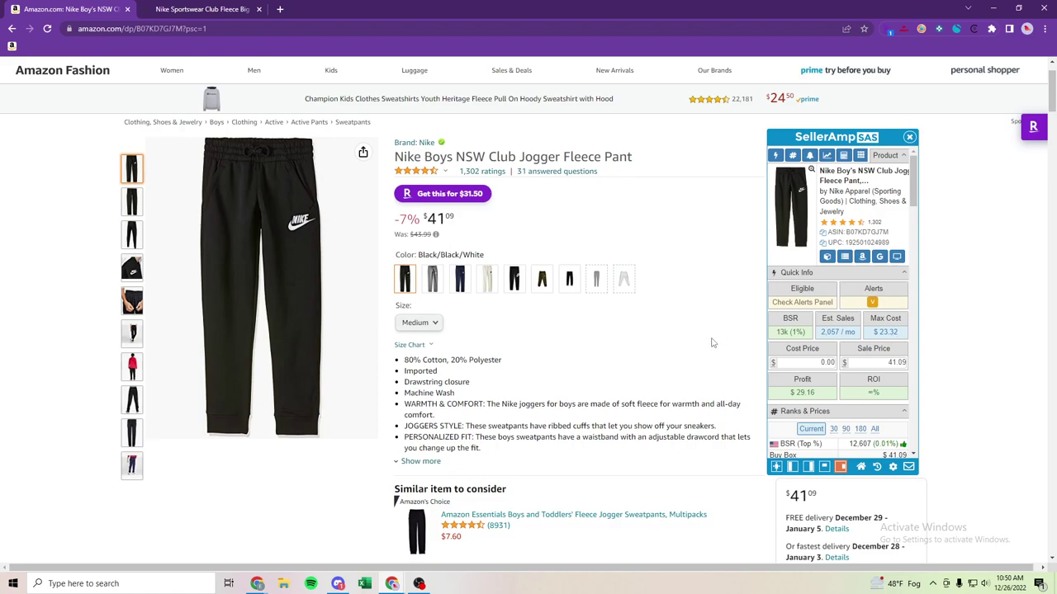
{"action": "scroll", "coordinate": [712, 343], "scroll_direction": "down", "scroll_amount": 2}
{"action": "scroll", "coordinate": [726, 345], "scroll_direction": "down", "scroll_amount": 1}
{"action": "scroll", "coordinate": [743, 349], "scroll_direction": "down", "scroll_amount": 5}
{"action": "scroll", "coordinate": [748, 349], "scroll_direction": "down", "scroll_amount": 3}
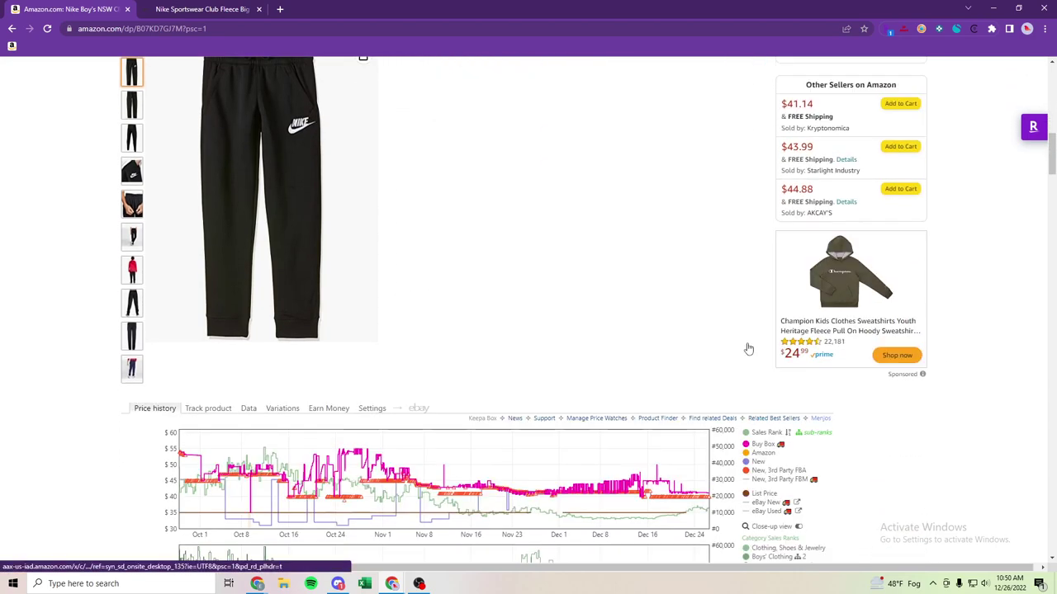
{"action": "scroll", "coordinate": [748, 349], "scroll_direction": "down", "scroll_amount": 3}
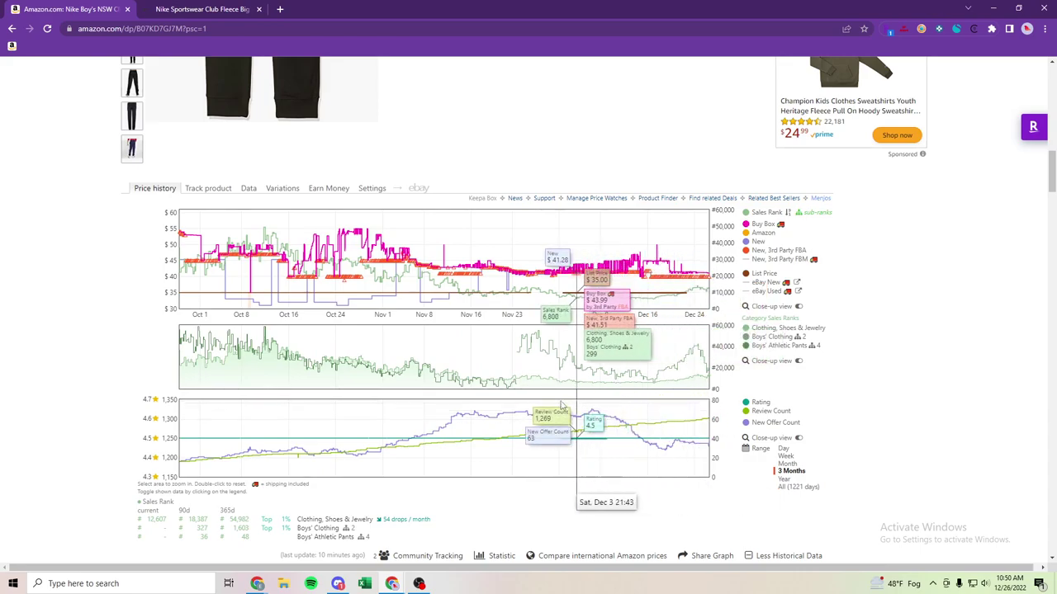
{"action": "left_click", "coordinate": [786, 479]}
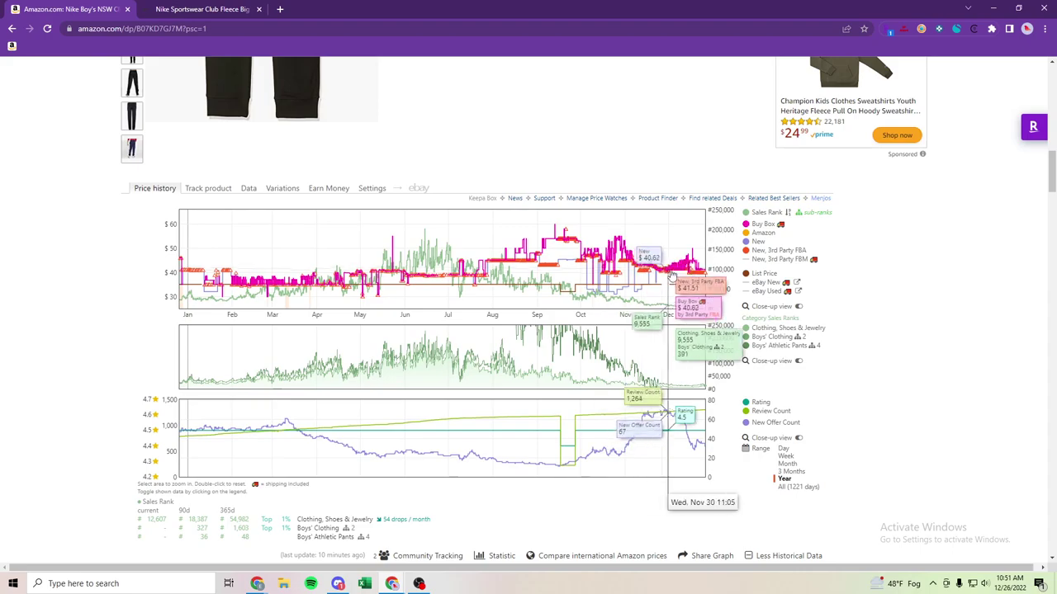
- Reset Keepa to 3 Months and open Data > Offers, dragging the table to First seen
{"action": "left_click", "coordinate": [791, 470]}
{"action": "left_click", "coordinate": [248, 189]}
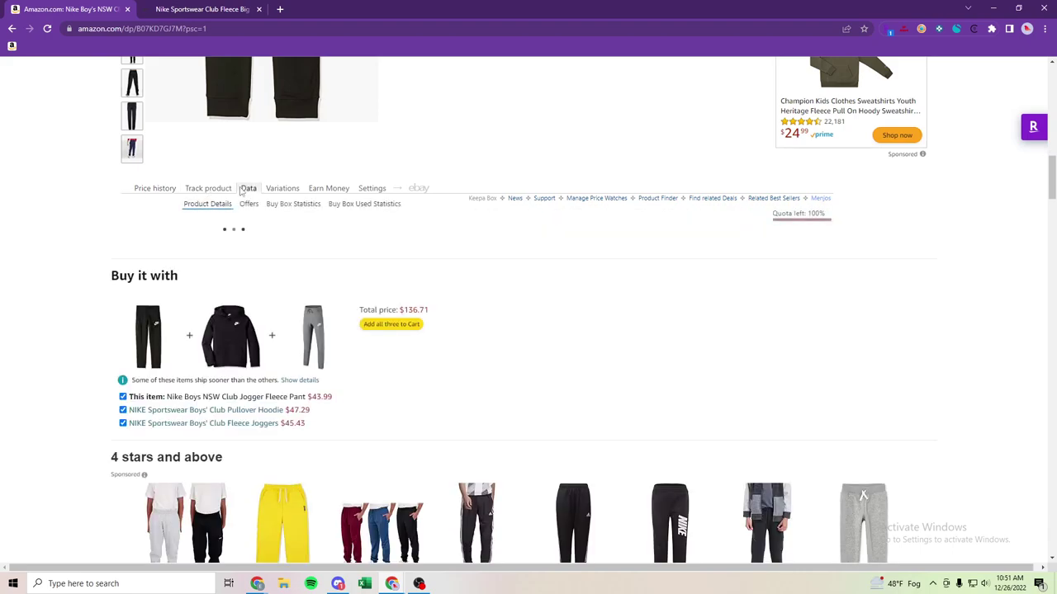
{"action": "left_click", "coordinate": [248, 204]}
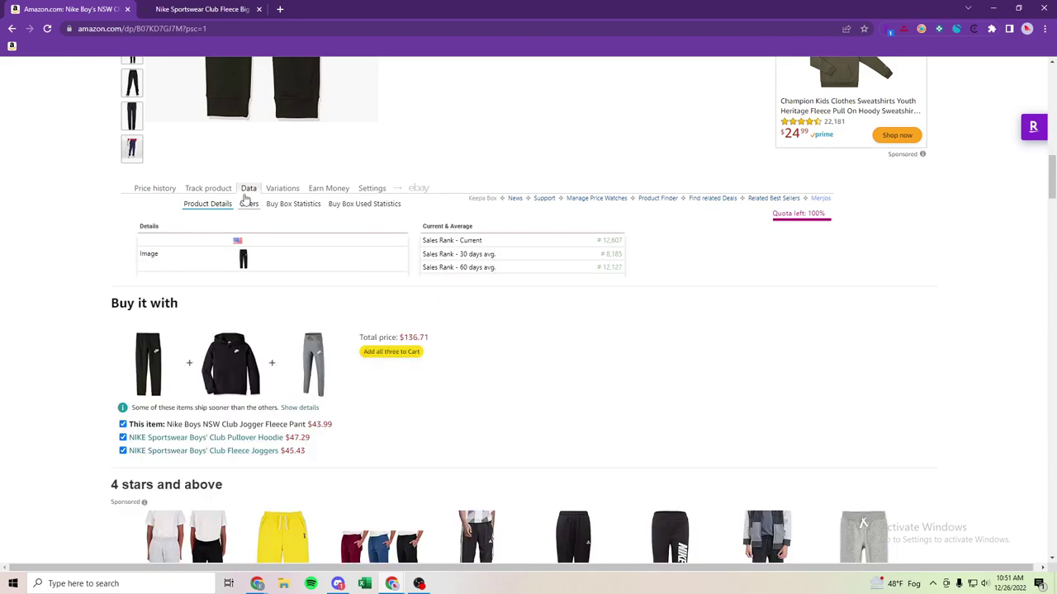
{"action": "scroll", "coordinate": [874, 471], "scroll_direction": "down", "scroll_amount": 2}
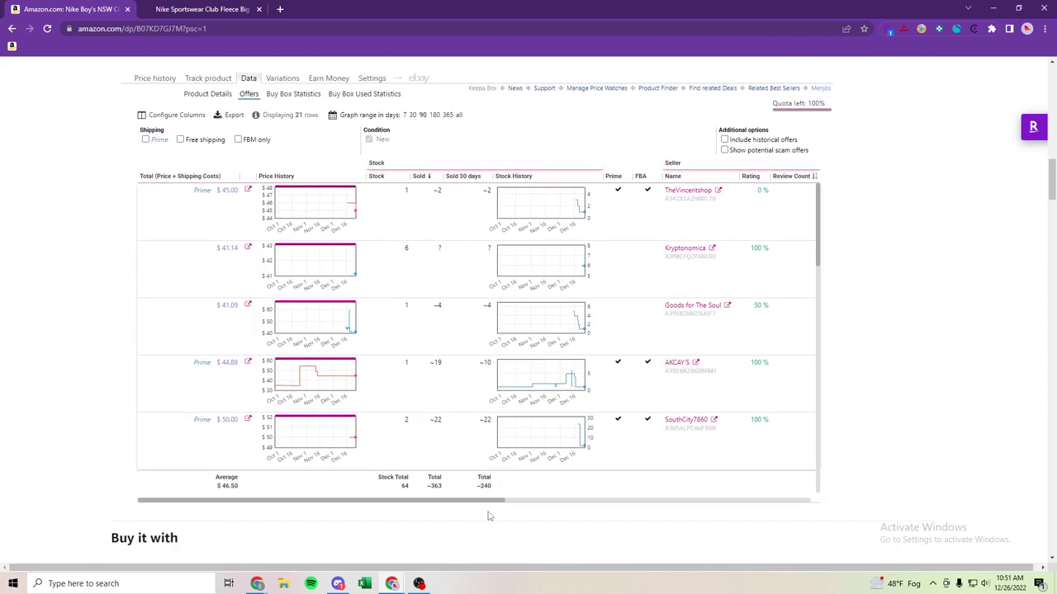
{"action": "left_click_drag", "start_coordinate": [487, 502], "coordinate": [681, 504]}
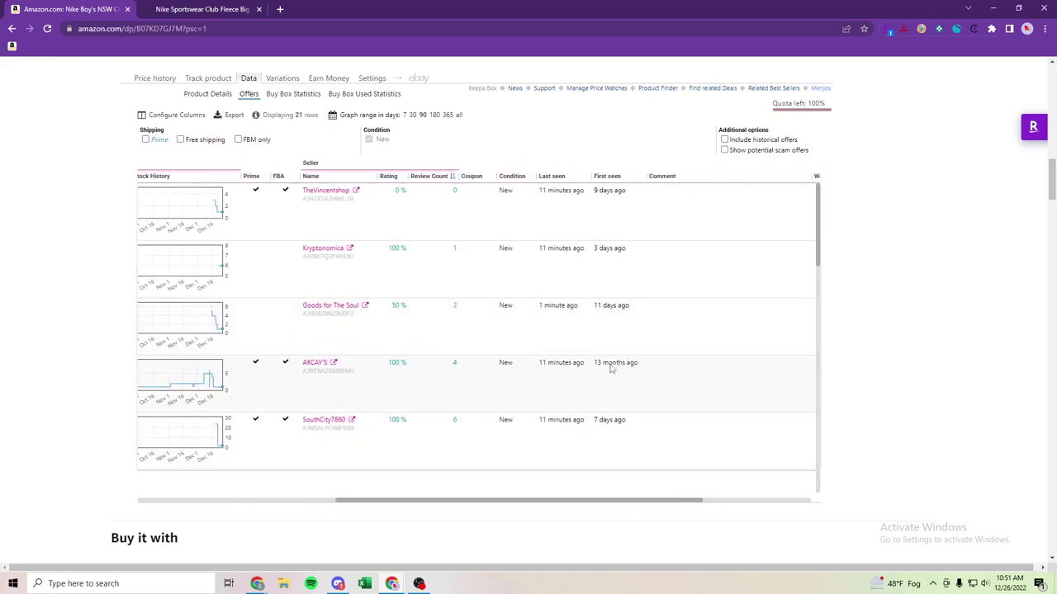
- Scroll through all 21 seller offers to read their first-seen dates
{"action": "scroll", "coordinate": [611, 369], "scroll_direction": "down", "scroll_amount": 1}
{"action": "scroll", "coordinate": [617, 347], "scroll_direction": "down", "scroll_amount": 2}
{"action": "scroll", "coordinate": [621, 326], "scroll_direction": "down", "scroll_amount": 1}
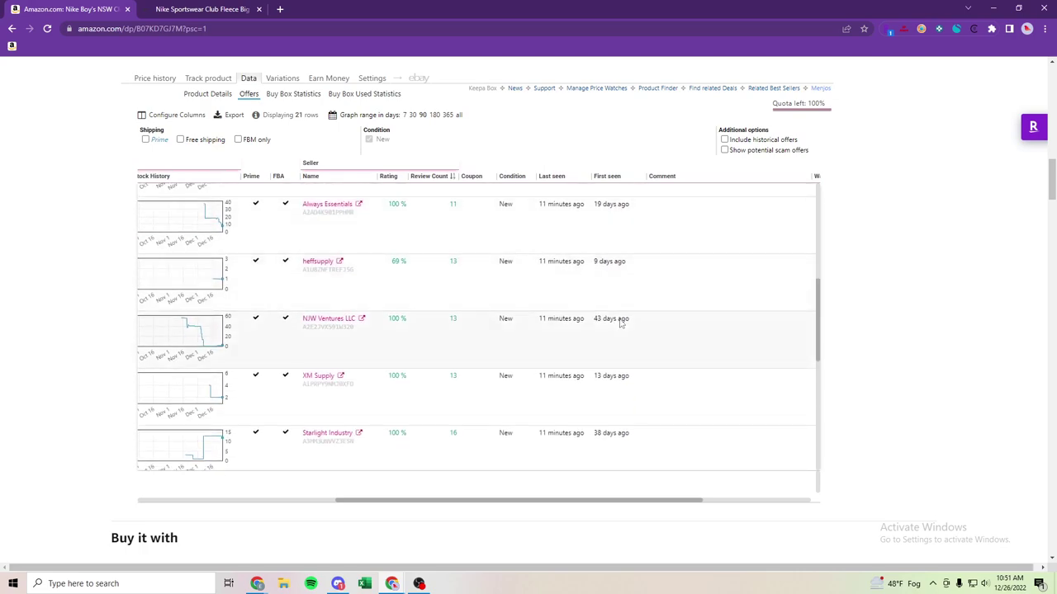
{"action": "scroll", "coordinate": [619, 323], "scroll_direction": "down", "scroll_amount": 1}
{"action": "scroll", "coordinate": [628, 330], "scroll_direction": "down", "scroll_amount": 2}
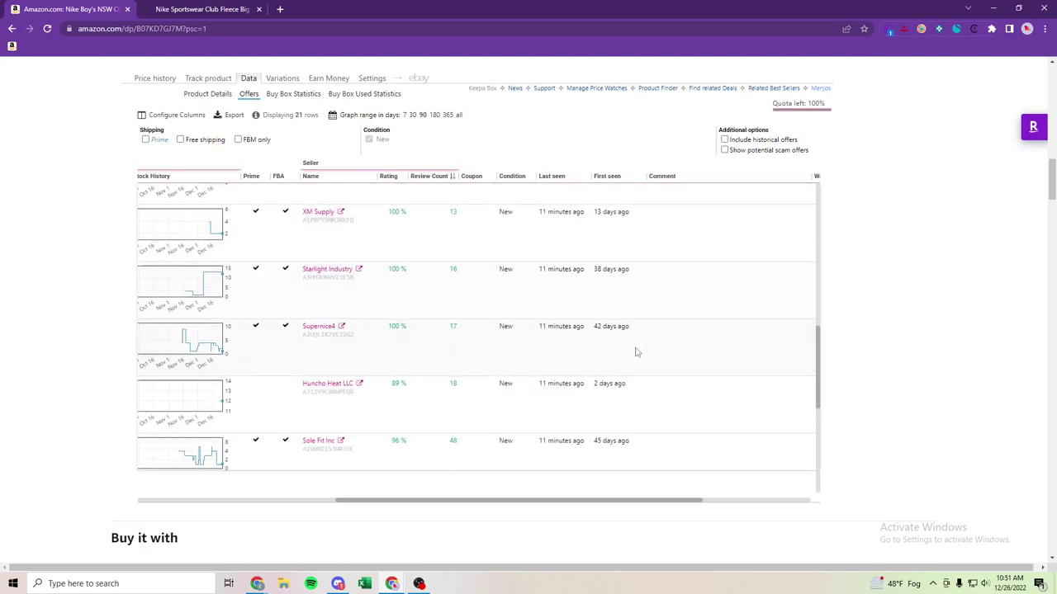
{"action": "scroll", "coordinate": [623, 331], "scroll_direction": "down", "scroll_amount": 1}
{"action": "scroll", "coordinate": [625, 341], "scroll_direction": "down", "scroll_amount": 1}
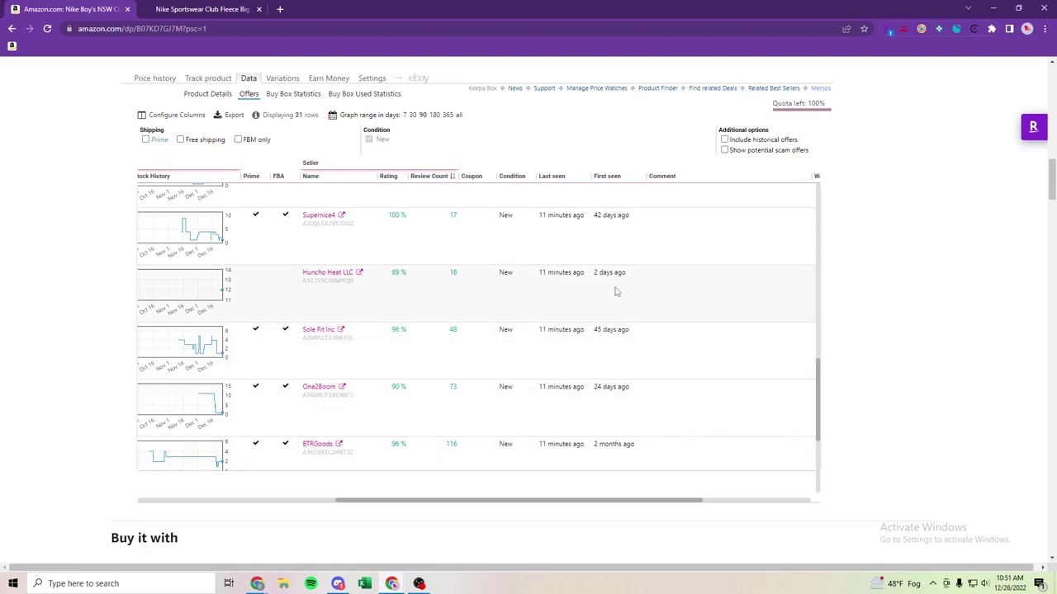
{"action": "scroll", "coordinate": [615, 292], "scroll_direction": "down", "scroll_amount": 1}
{"action": "scroll", "coordinate": [615, 292], "scroll_direction": "down", "scroll_amount": 1}
{"action": "scroll", "coordinate": [615, 292], "scroll_direction": "down", "scroll_amount": 1}
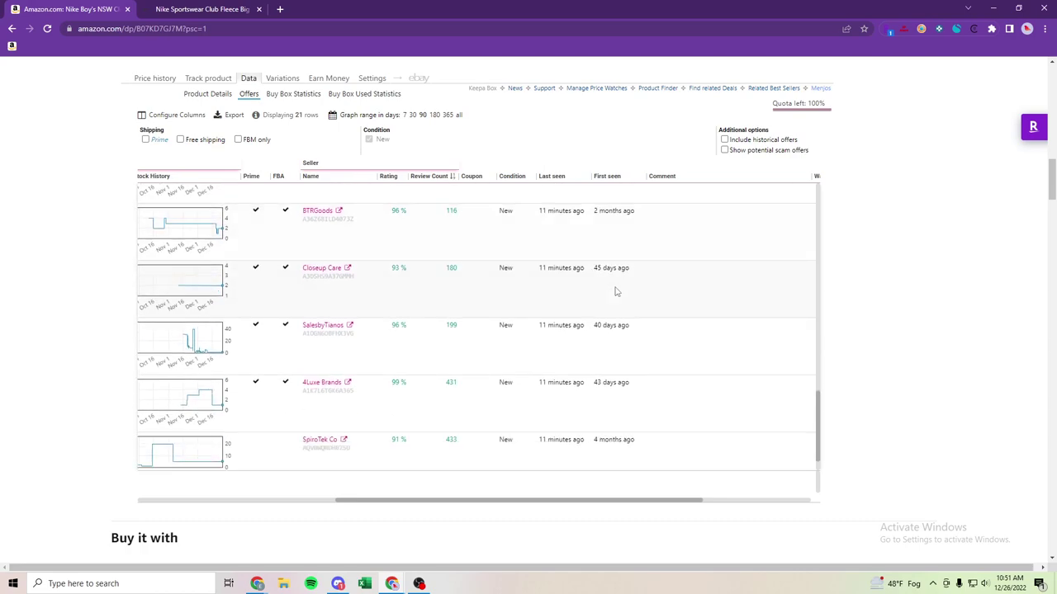
{"action": "scroll", "coordinate": [615, 292], "scroll_direction": "down", "scroll_amount": 1}
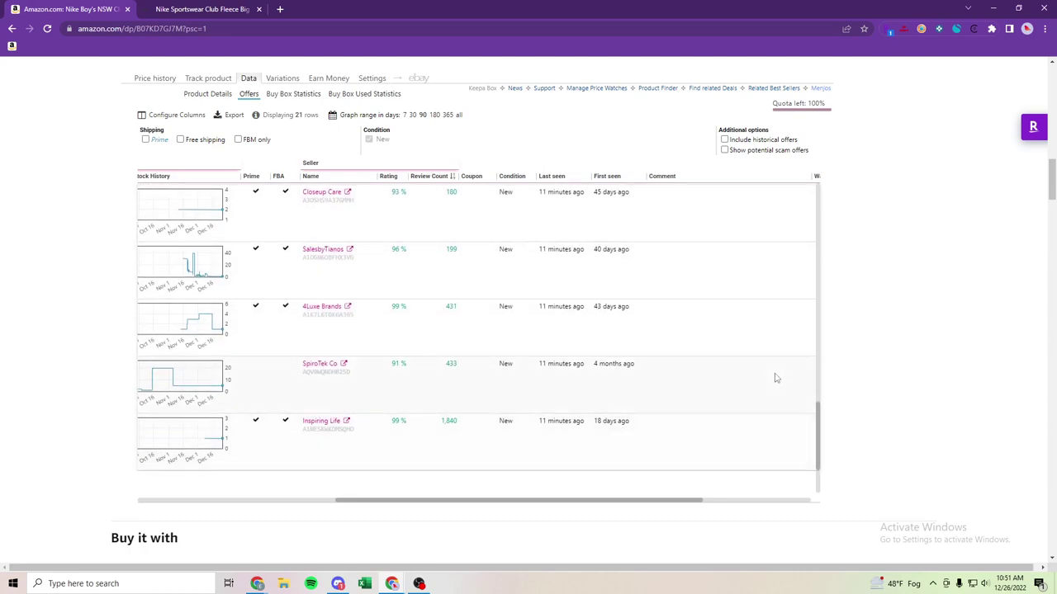
{"action": "scroll", "coordinate": [699, 335], "scroll_direction": "up", "scroll_amount": 5}
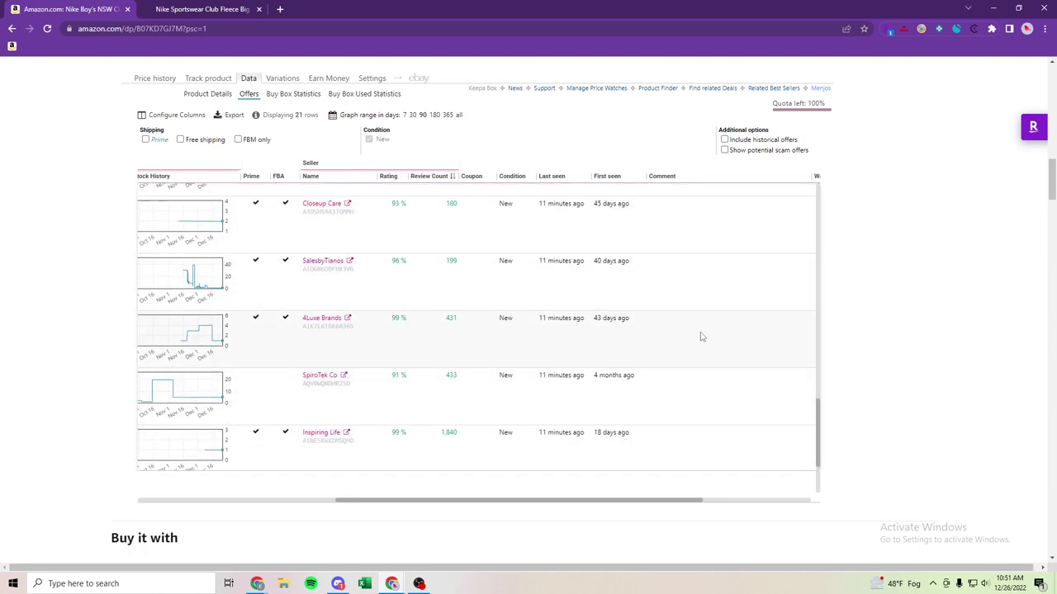
{"action": "left_click", "coordinate": [285, 80]}
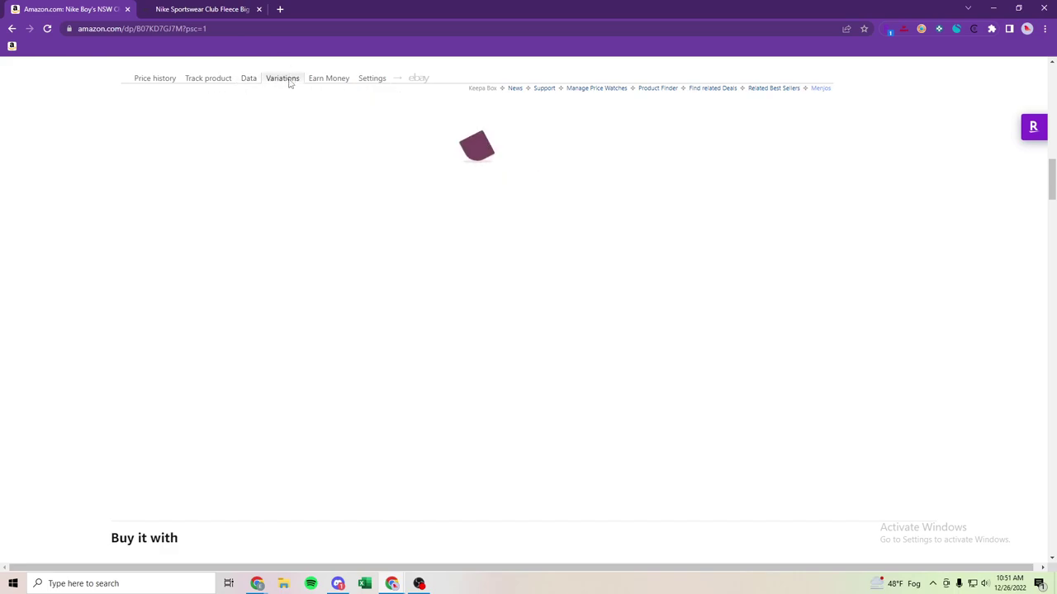
{"action": "scroll", "coordinate": [545, 308], "scroll_direction": "up", "scroll_amount": 2}
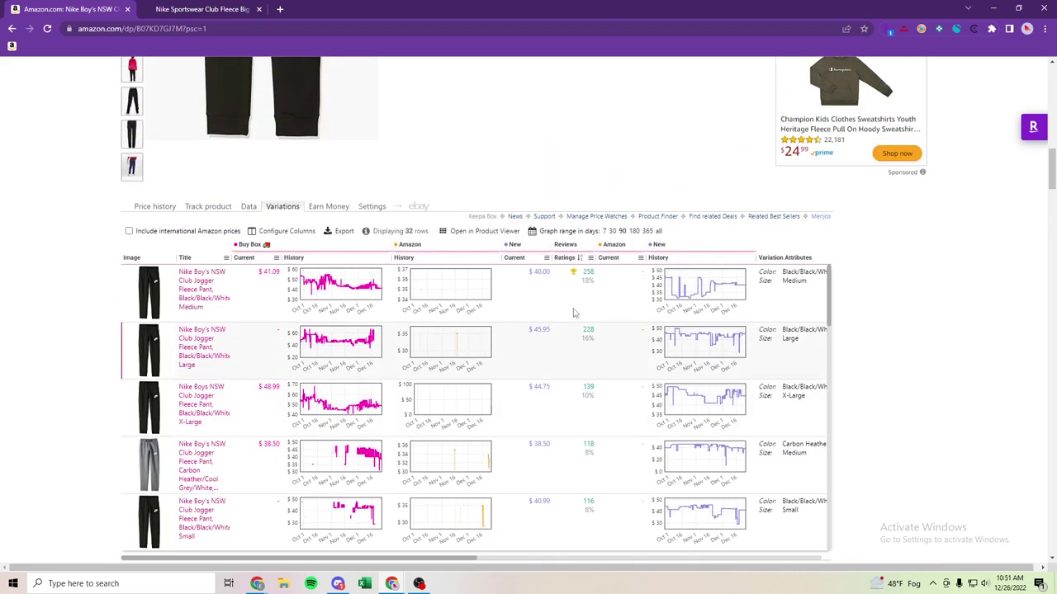
{"action": "scroll", "coordinate": [570, 397], "scroll_direction": "up", "scroll_amount": 2}
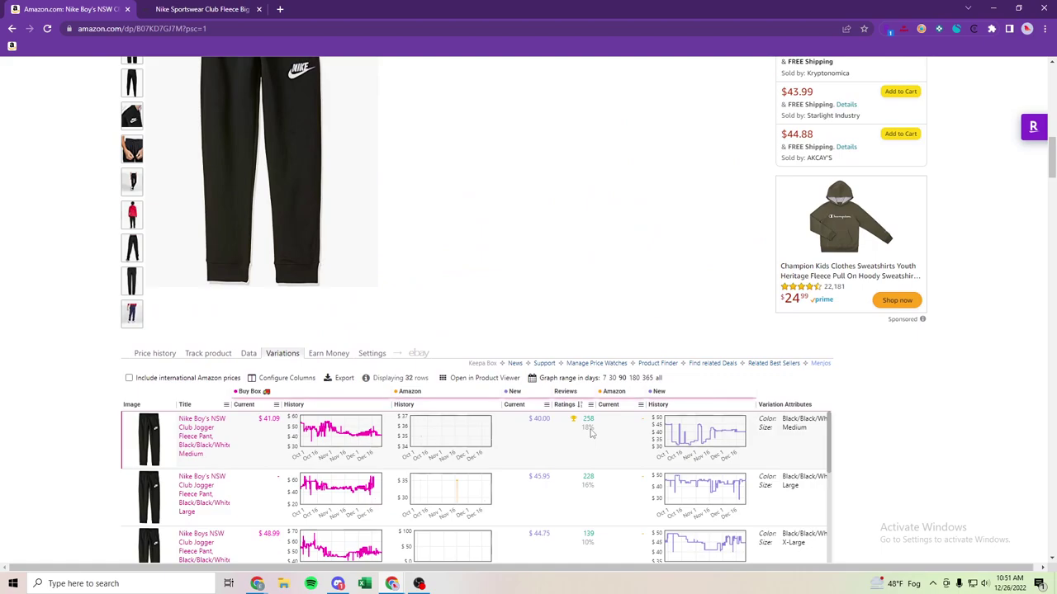
{"action": "scroll", "coordinate": [591, 434], "scroll_direction": "down", "scroll_amount": 1}
{"action": "scroll", "coordinate": [894, 442], "scroll_direction": "down", "scroll_amount": 2}
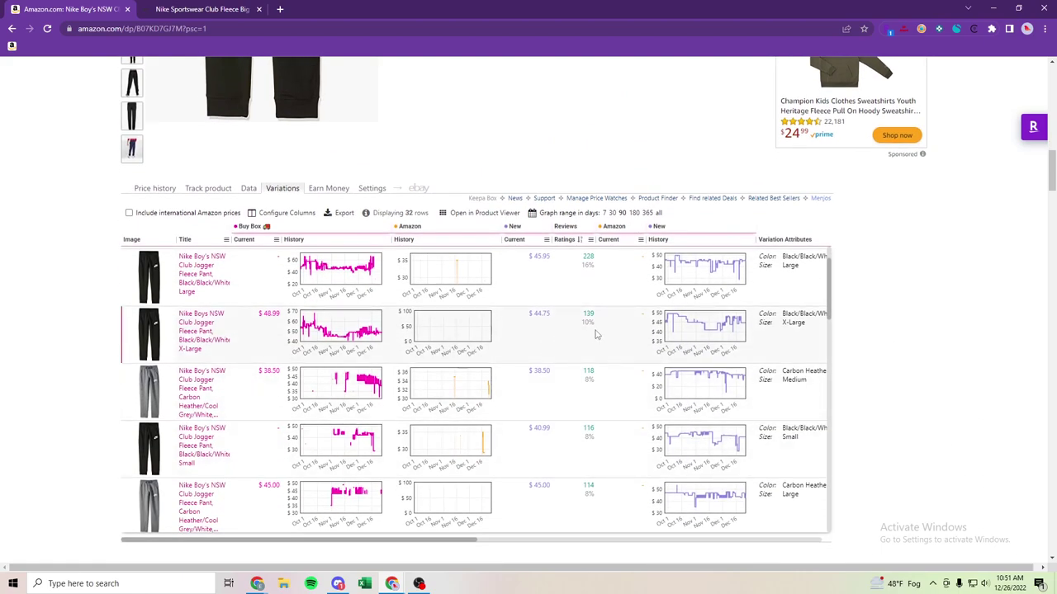
{"action": "scroll", "coordinate": [596, 334], "scroll_direction": "down", "scroll_amount": 1}
{"action": "scroll", "coordinate": [596, 334], "scroll_direction": "down", "scroll_amount": 1}
{"action": "scroll", "coordinate": [596, 333], "scroll_direction": "down", "scroll_amount": 2}
{"action": "scroll", "coordinate": [596, 334], "scroll_direction": "down", "scroll_amount": 2}
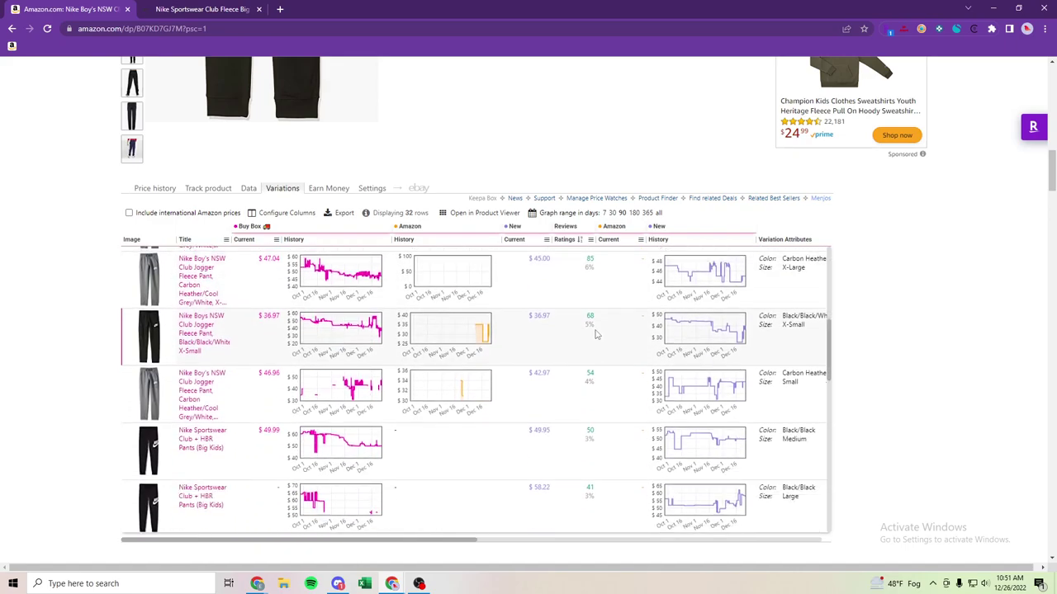
{"action": "scroll", "coordinate": [596, 333], "scroll_direction": "down", "scroll_amount": 1}
{"action": "scroll", "coordinate": [596, 333], "scroll_direction": "down", "scroll_amount": 1}
{"action": "scroll", "coordinate": [596, 333], "scroll_direction": "down", "scroll_amount": 1}
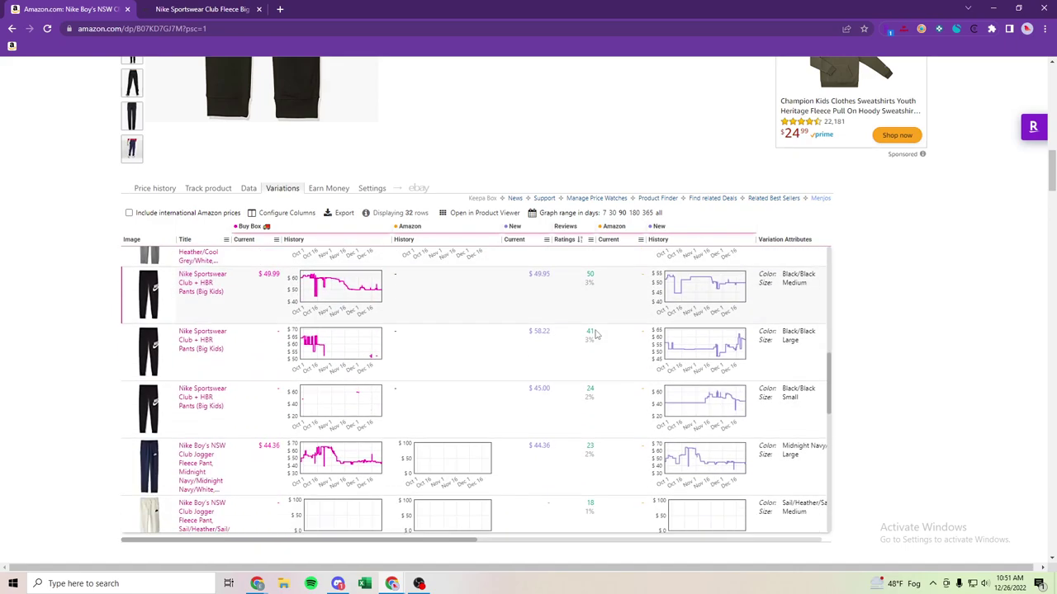
{"action": "scroll", "coordinate": [592, 345], "scroll_direction": "down", "scroll_amount": 1}
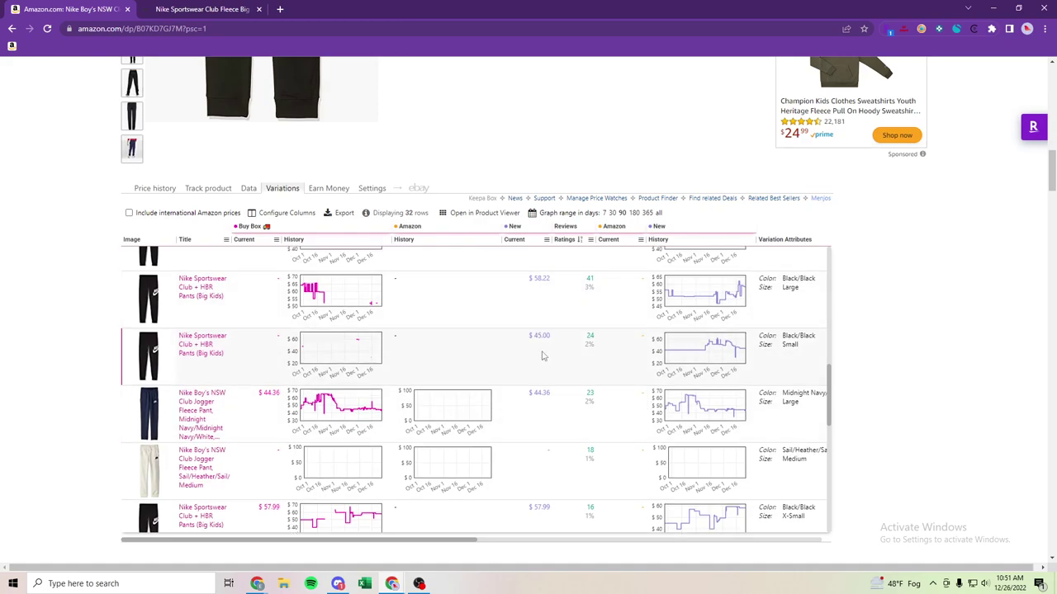
{"action": "scroll", "coordinate": [463, 368], "scroll_direction": "up", "scroll_amount": 2}
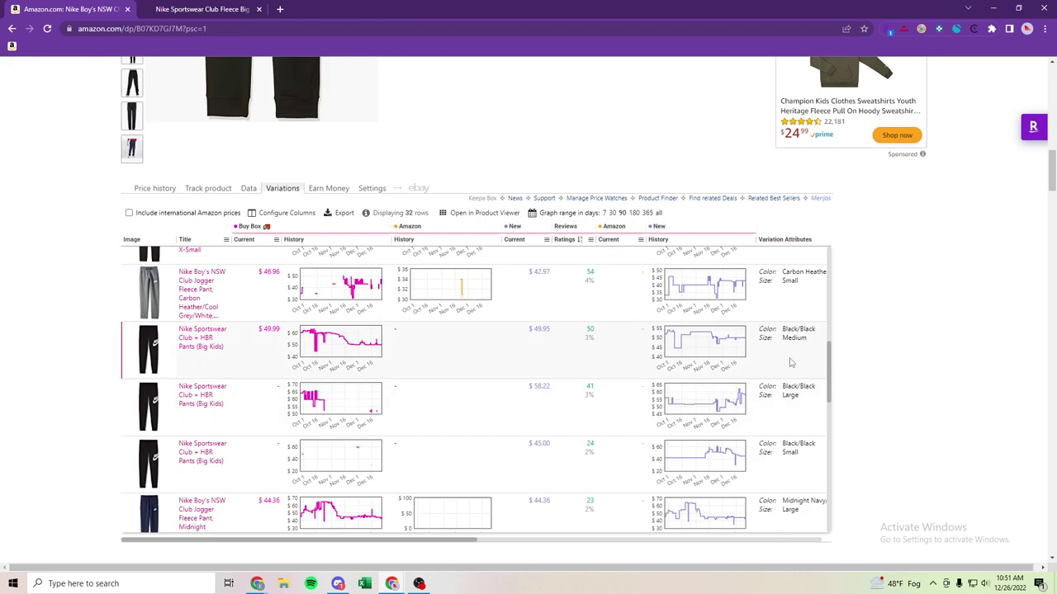
{"action": "scroll", "coordinate": [868, 330], "scroll_direction": "up", "scroll_amount": 3}
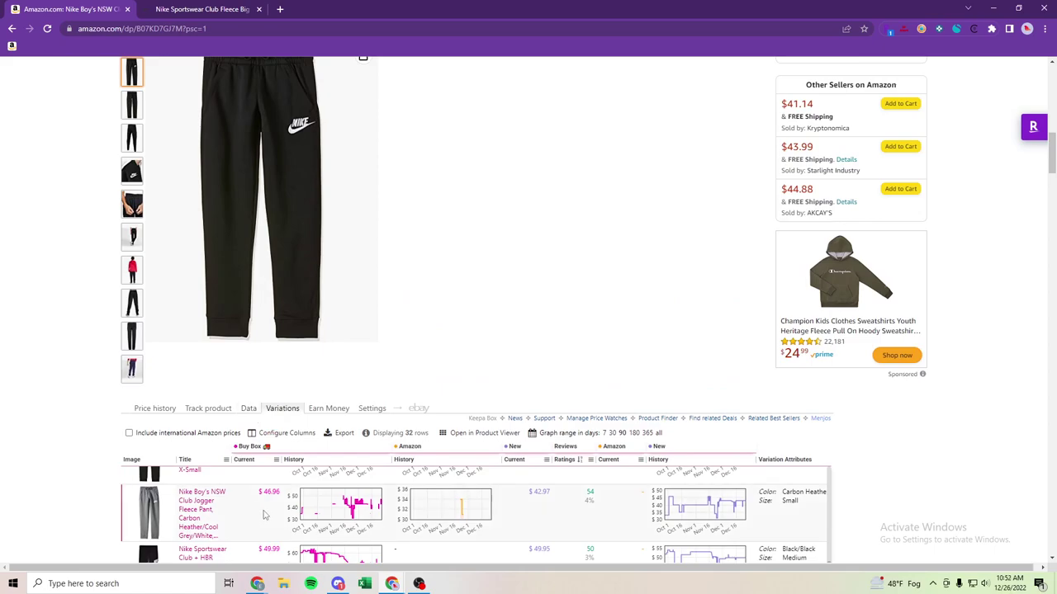
- Open the Carbon Heather Small jogger page and scroll down to its Keepa chart
{"action": "left_click", "coordinate": [190, 519]}
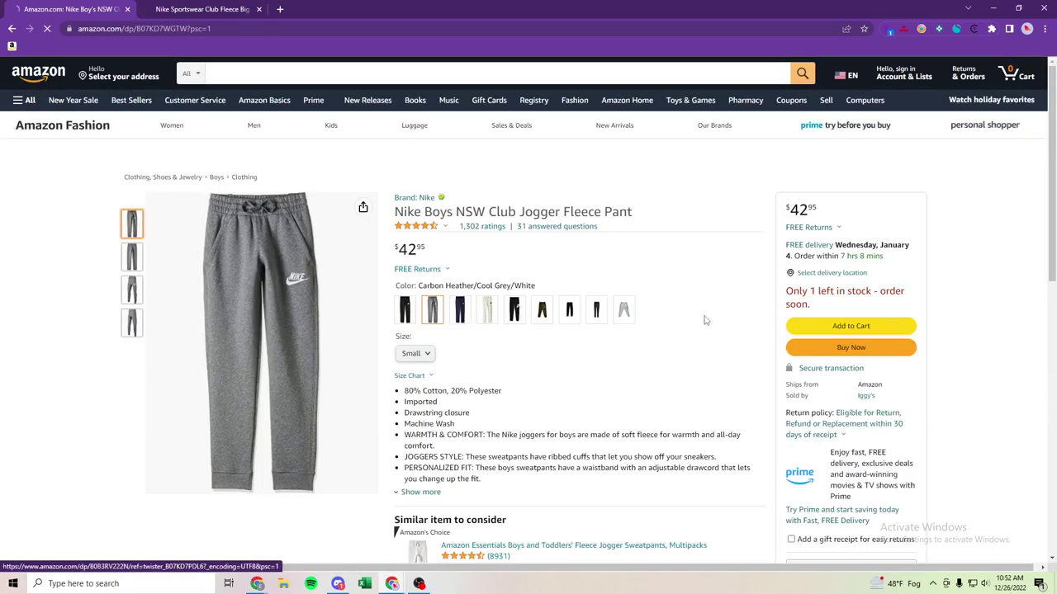
{"action": "scroll", "coordinate": [718, 307], "scroll_direction": "down", "scroll_amount": 3}
{"action": "scroll", "coordinate": [722, 301], "scroll_direction": "down", "scroll_amount": 3}
{"action": "scroll", "coordinate": [726, 293], "scroll_direction": "down", "scroll_amount": 1}
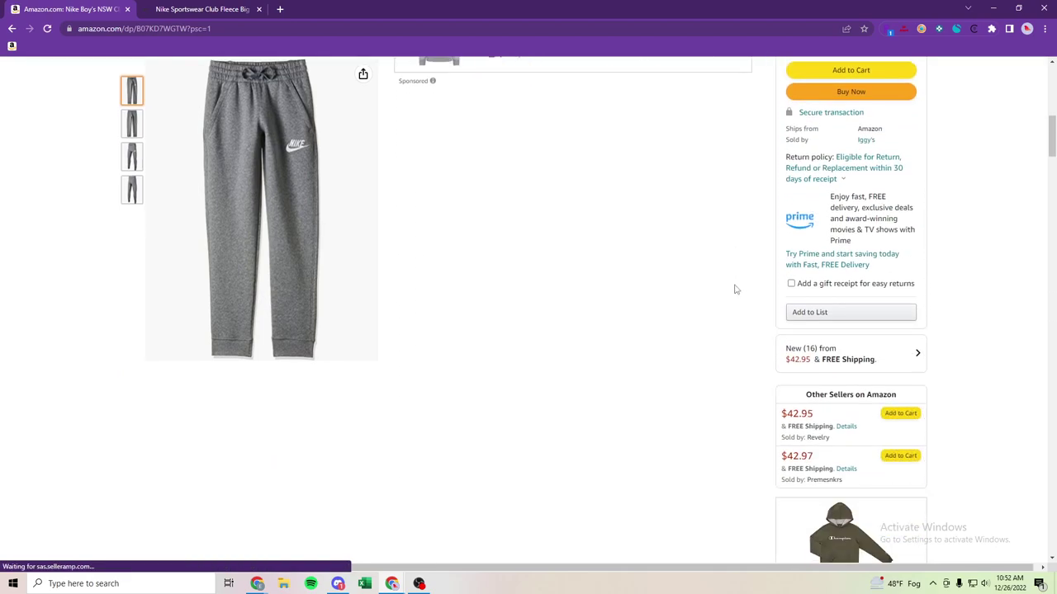
{"action": "scroll", "coordinate": [730, 284], "scroll_direction": "down", "scroll_amount": 2}
{"action": "scroll", "coordinate": [730, 285], "scroll_direction": "down", "scroll_amount": 1}
{"action": "scroll", "coordinate": [727, 298], "scroll_direction": "down", "scroll_amount": 1}
{"action": "scroll", "coordinate": [701, 330], "scroll_direction": "down", "scroll_amount": 3}
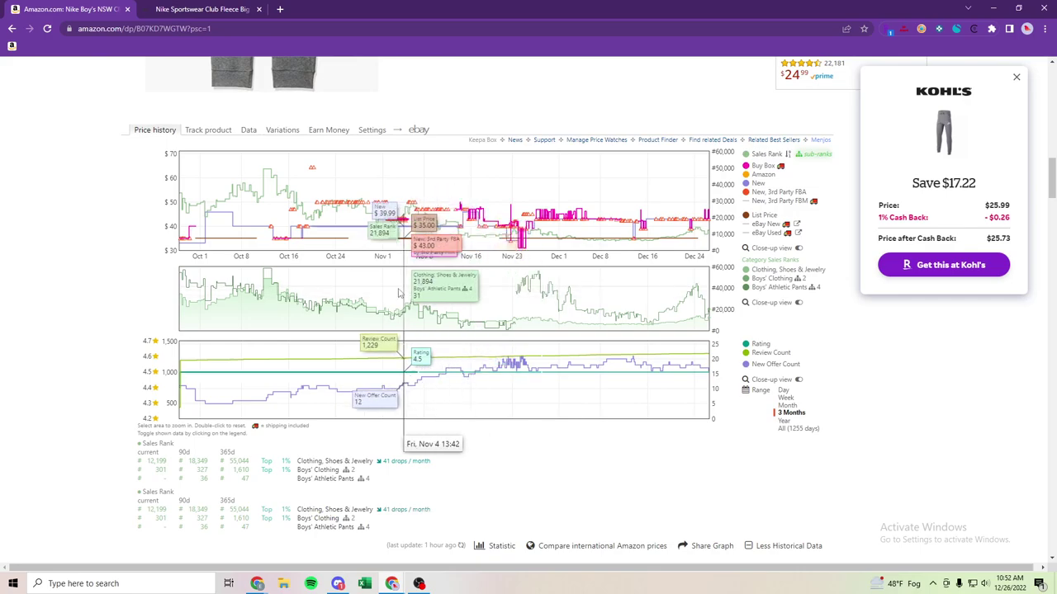
{"action": "mouse_move", "coordinate": [252, 239]}
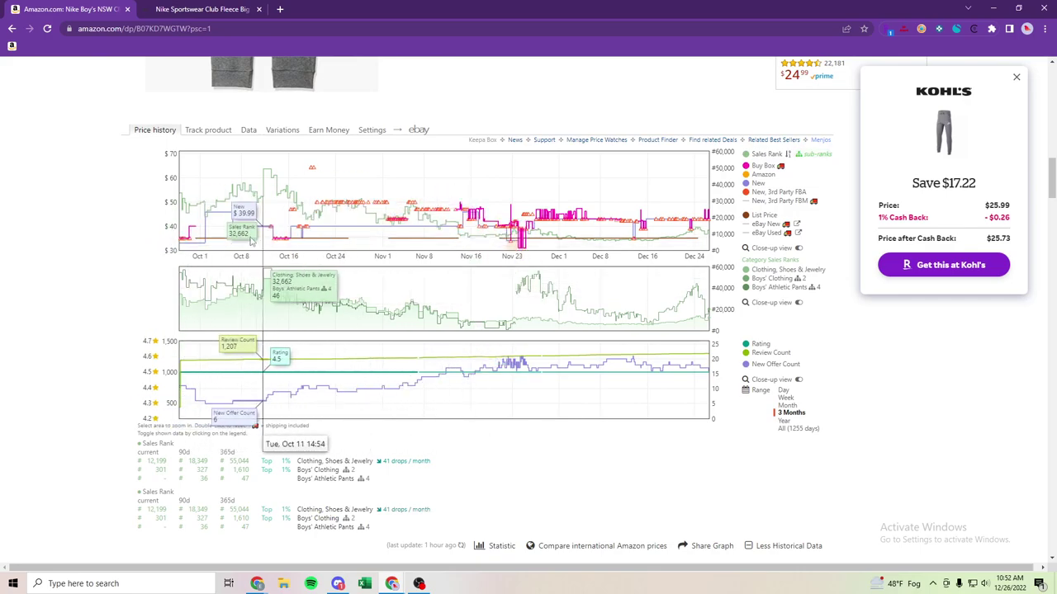
- Compare its Year and 3-Month price history, then open Keepa's Data section
{"action": "left_click", "coordinate": [783, 421]}
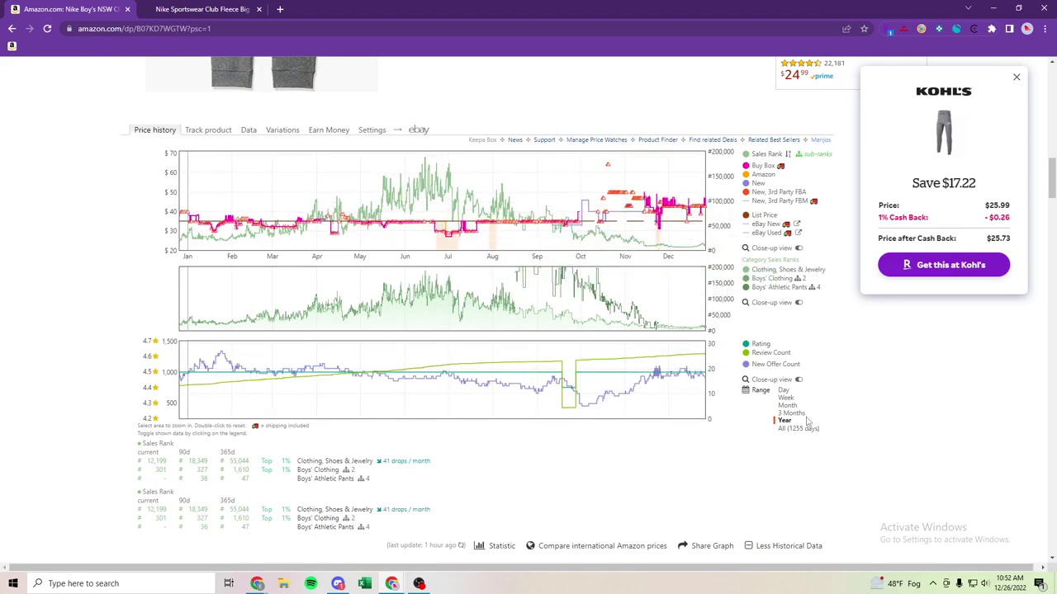
{"action": "left_click", "coordinate": [800, 413]}
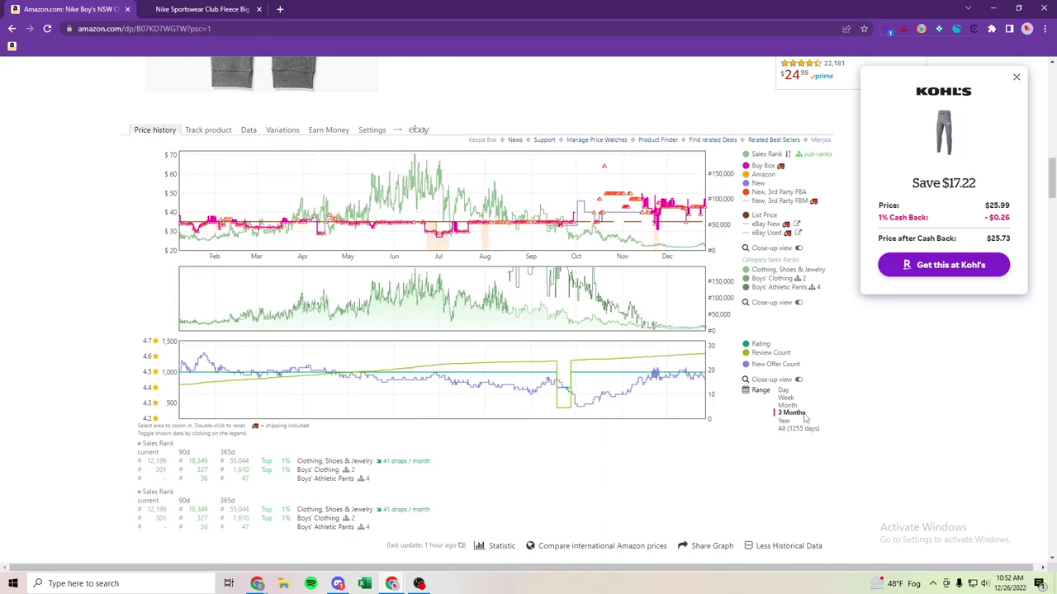
{"action": "left_click", "coordinate": [247, 130]}
- View the 15 seller offers' First seen dates, close the Kohl's popup, and return to Price history
{"action": "left_click", "coordinate": [249, 146]}
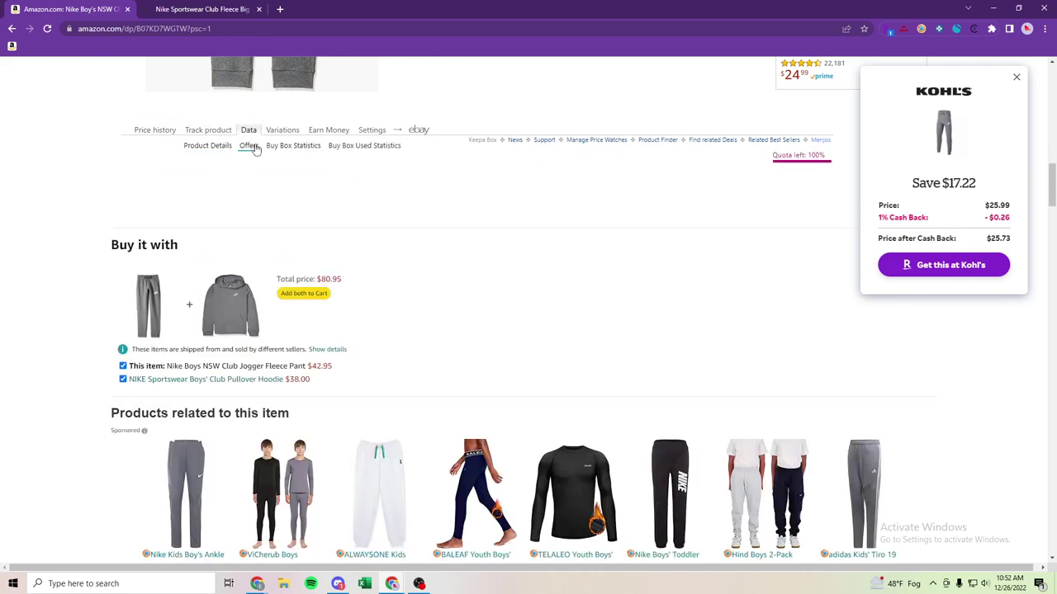
{"action": "left_click_drag", "start_coordinate": [507, 553], "coordinate": [709, 555]}
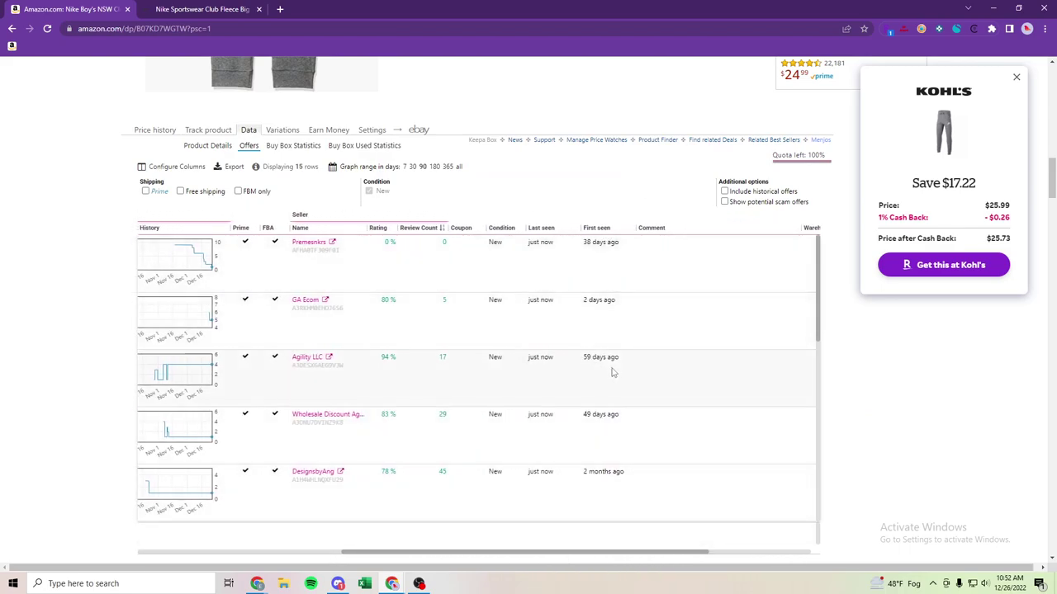
{"action": "scroll", "coordinate": [612, 373], "scroll_direction": "down", "scroll_amount": 2}
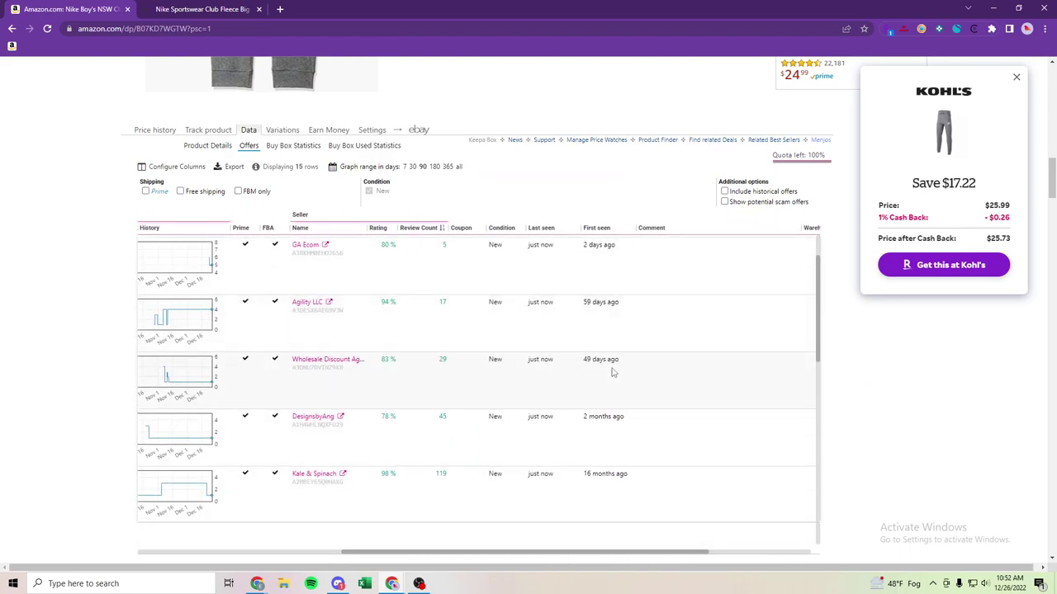
{"action": "left_click", "coordinate": [1015, 80]}
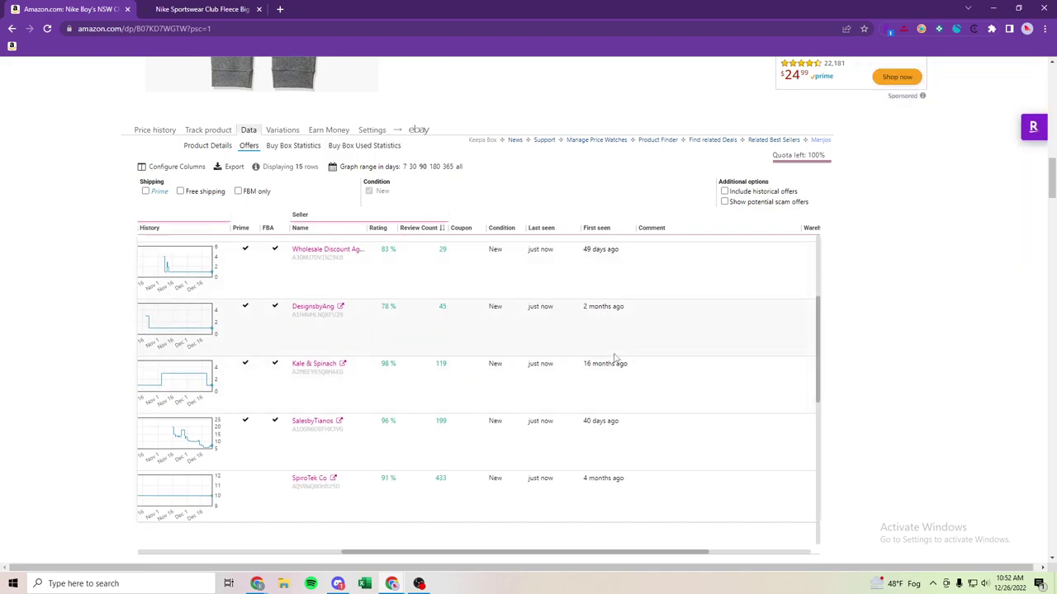
{"action": "scroll", "coordinate": [614, 358], "scroll_direction": "down", "scroll_amount": 2}
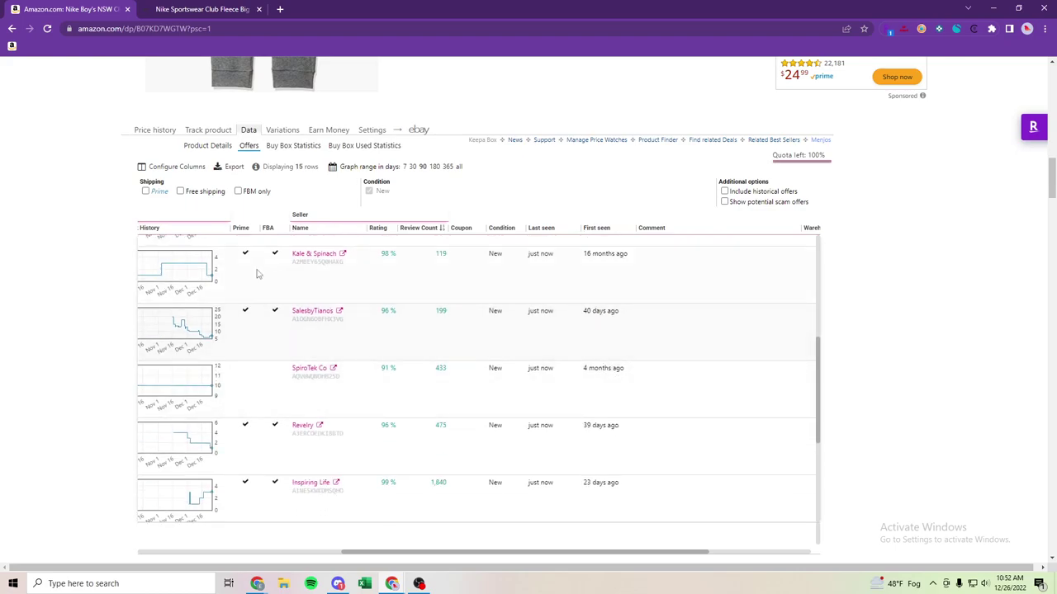
{"action": "left_click", "coordinate": [164, 134]}
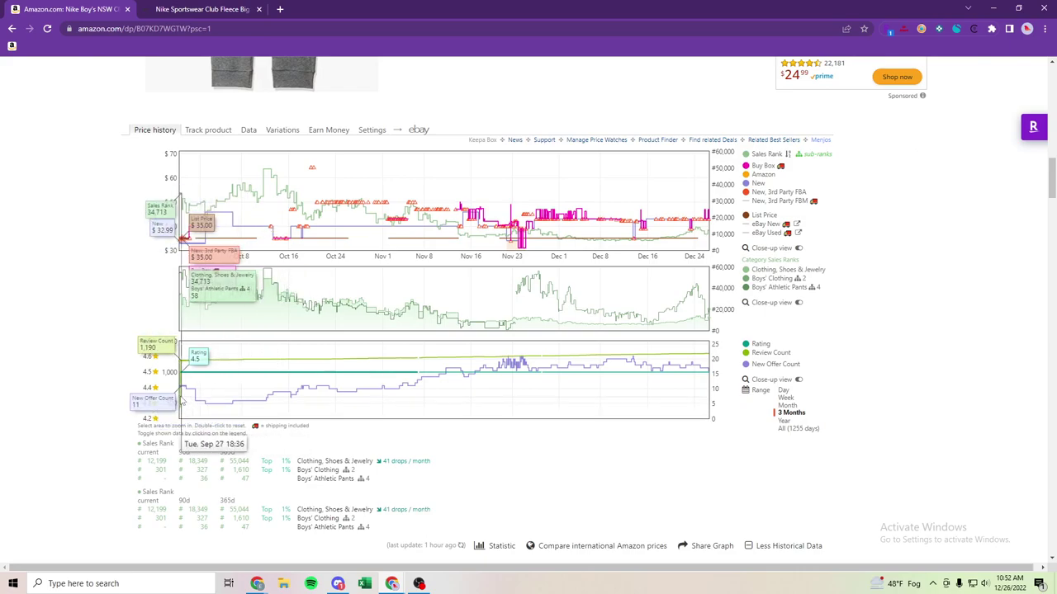
- Toggle the grey jogger's Keepa range to Year and back to 3 Months, then return to the page top
{"action": "left_click", "coordinate": [784, 420]}
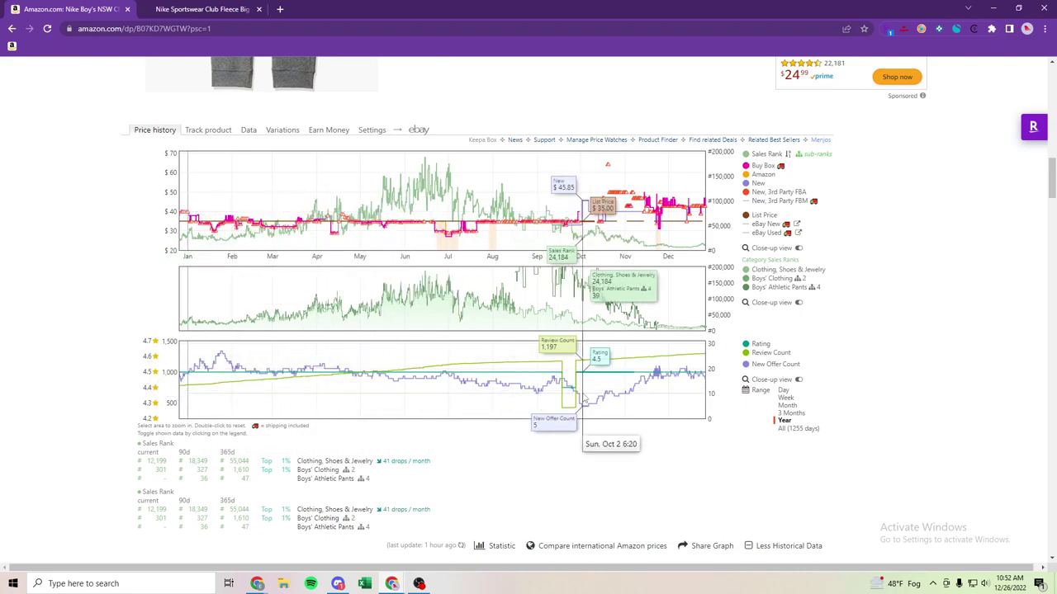
{"action": "left_click", "coordinate": [790, 413]}
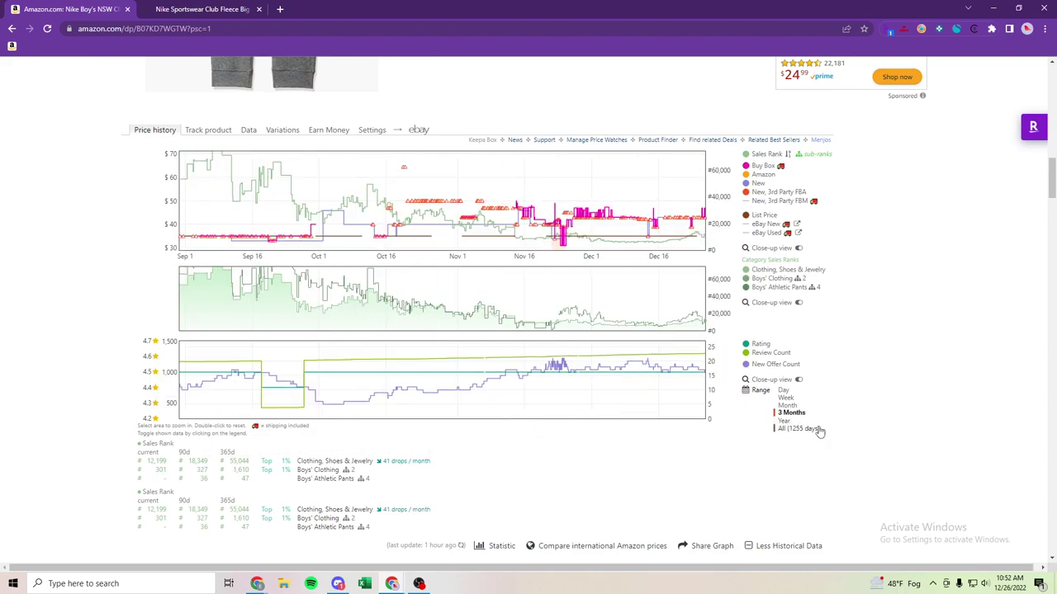
{"action": "scroll", "coordinate": [908, 450], "scroll_direction": "up", "scroll_amount": 3}
{"action": "scroll", "coordinate": [569, 441], "scroll_direction": "down", "scroll_amount": 3}
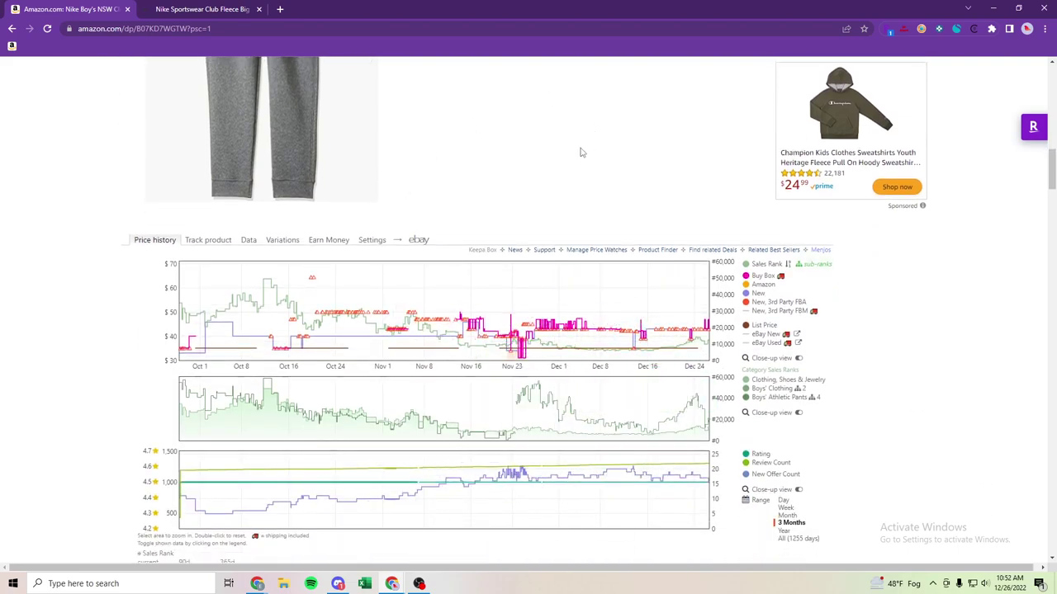
{"action": "scroll", "coordinate": [580, 149], "scroll_direction": "up", "scroll_amount": 3}
{"action": "scroll", "coordinate": [627, 325], "scroll_direction": "up", "scroll_amount": 2}
{"action": "scroll", "coordinate": [609, 332], "scroll_direction": "up", "scroll_amount": 3}
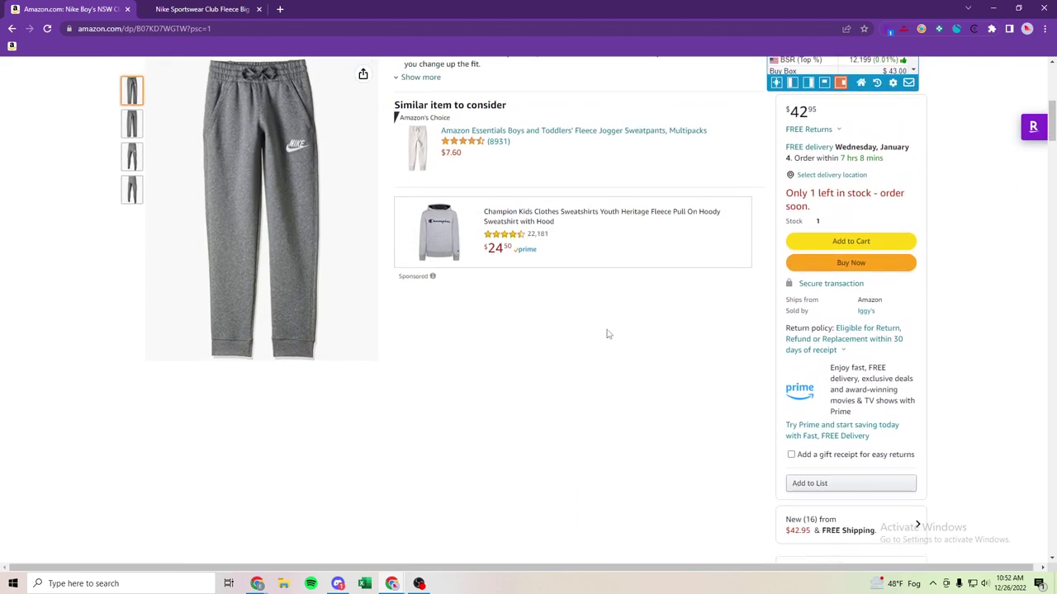
{"action": "scroll", "coordinate": [651, 338], "scroll_direction": "up", "scroll_amount": 3}
{"action": "scroll", "coordinate": [652, 334], "scroll_direction": "up", "scroll_amount": 3}
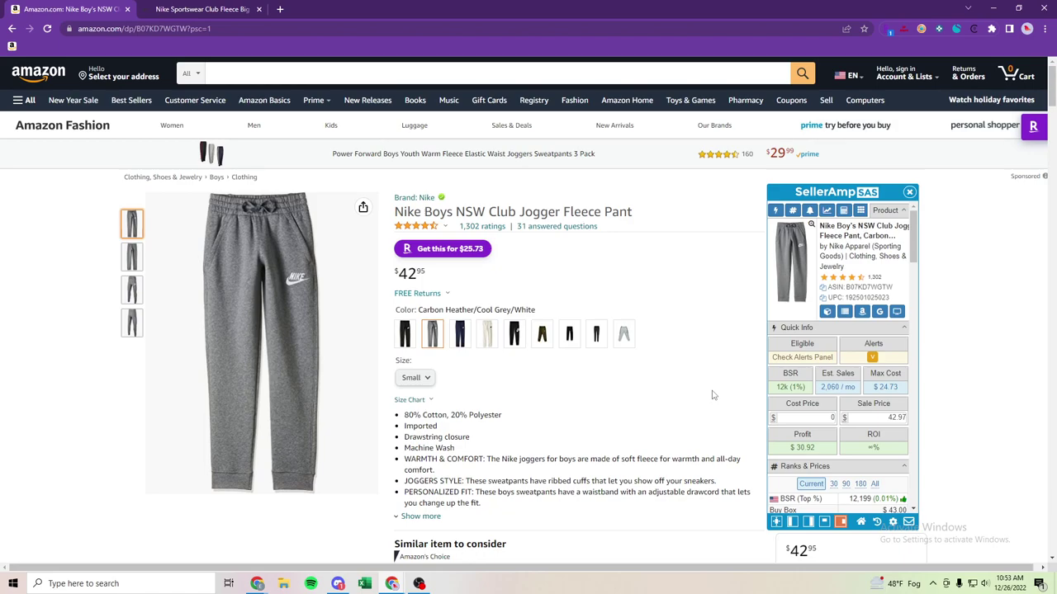
{"action": "scroll", "coordinate": [713, 396], "scroll_direction": "down", "scroll_amount": 3}
{"action": "scroll", "coordinate": [712, 393], "scroll_direction": "down", "scroll_amount": 2}
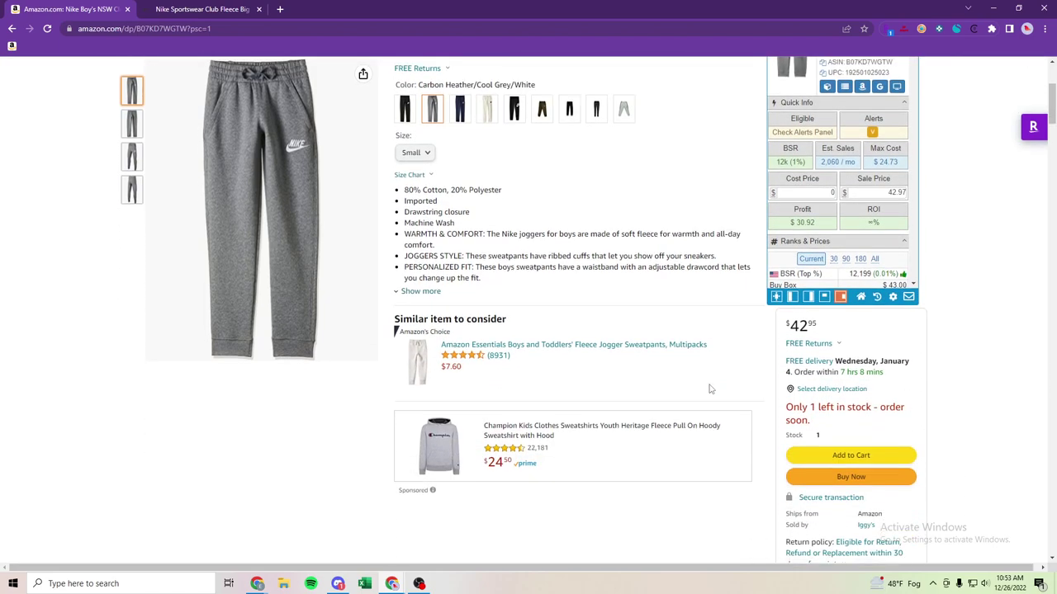
{"action": "scroll", "coordinate": [710, 388], "scroll_direction": "down", "scroll_amount": 1}
{"action": "scroll", "coordinate": [710, 389], "scroll_direction": "down", "scroll_amount": 3}
{"action": "scroll", "coordinate": [710, 389], "scroll_direction": "down", "scroll_amount": 3}
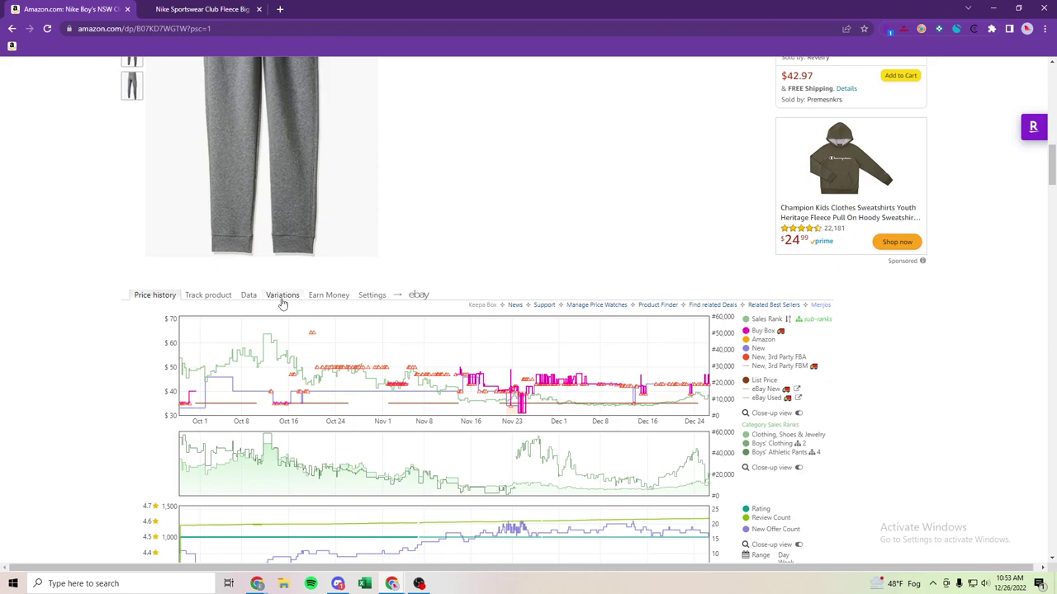
{"action": "scroll", "coordinate": [738, 288], "scroll_direction": "up", "scroll_amount": 2}
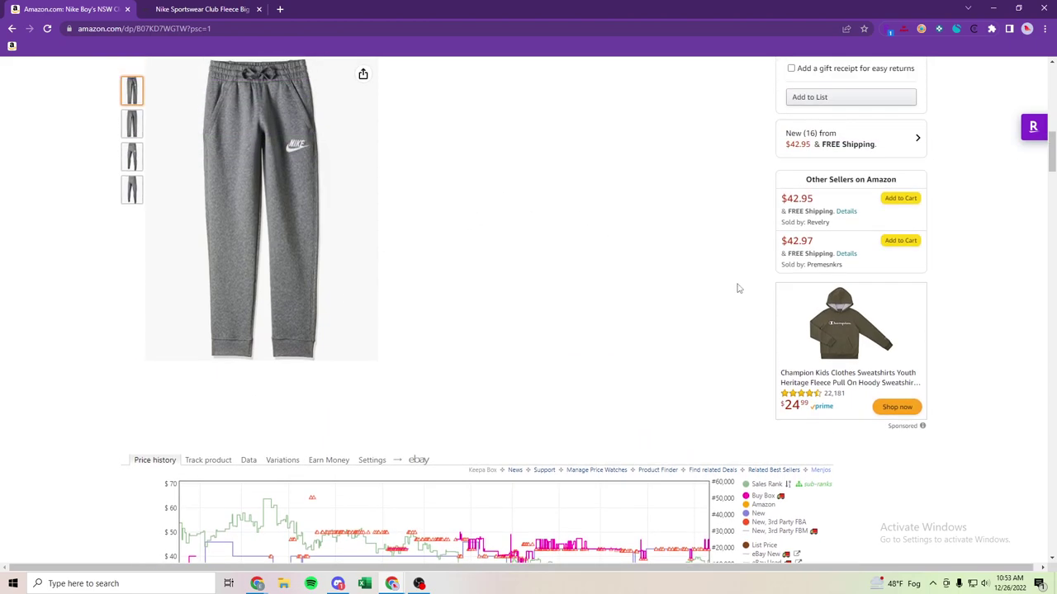
{"action": "scroll", "coordinate": [701, 283], "scroll_direction": "up", "scroll_amount": 3}
{"action": "scroll", "coordinate": [713, 290], "scroll_direction": "up", "scroll_amount": 4}
{"action": "scroll", "coordinate": [713, 289], "scroll_direction": "up", "scroll_amount": 2}
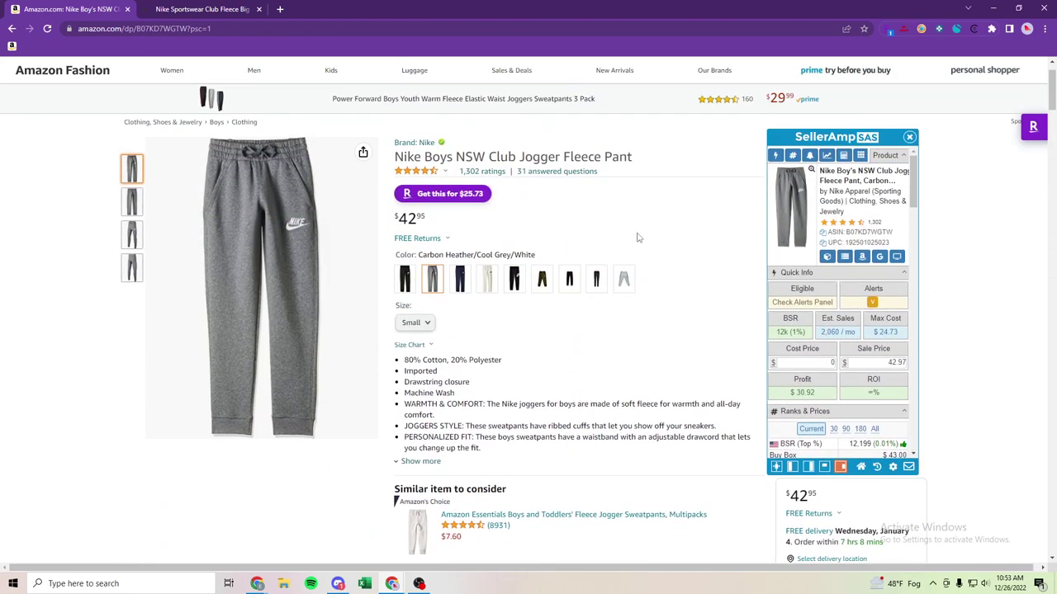